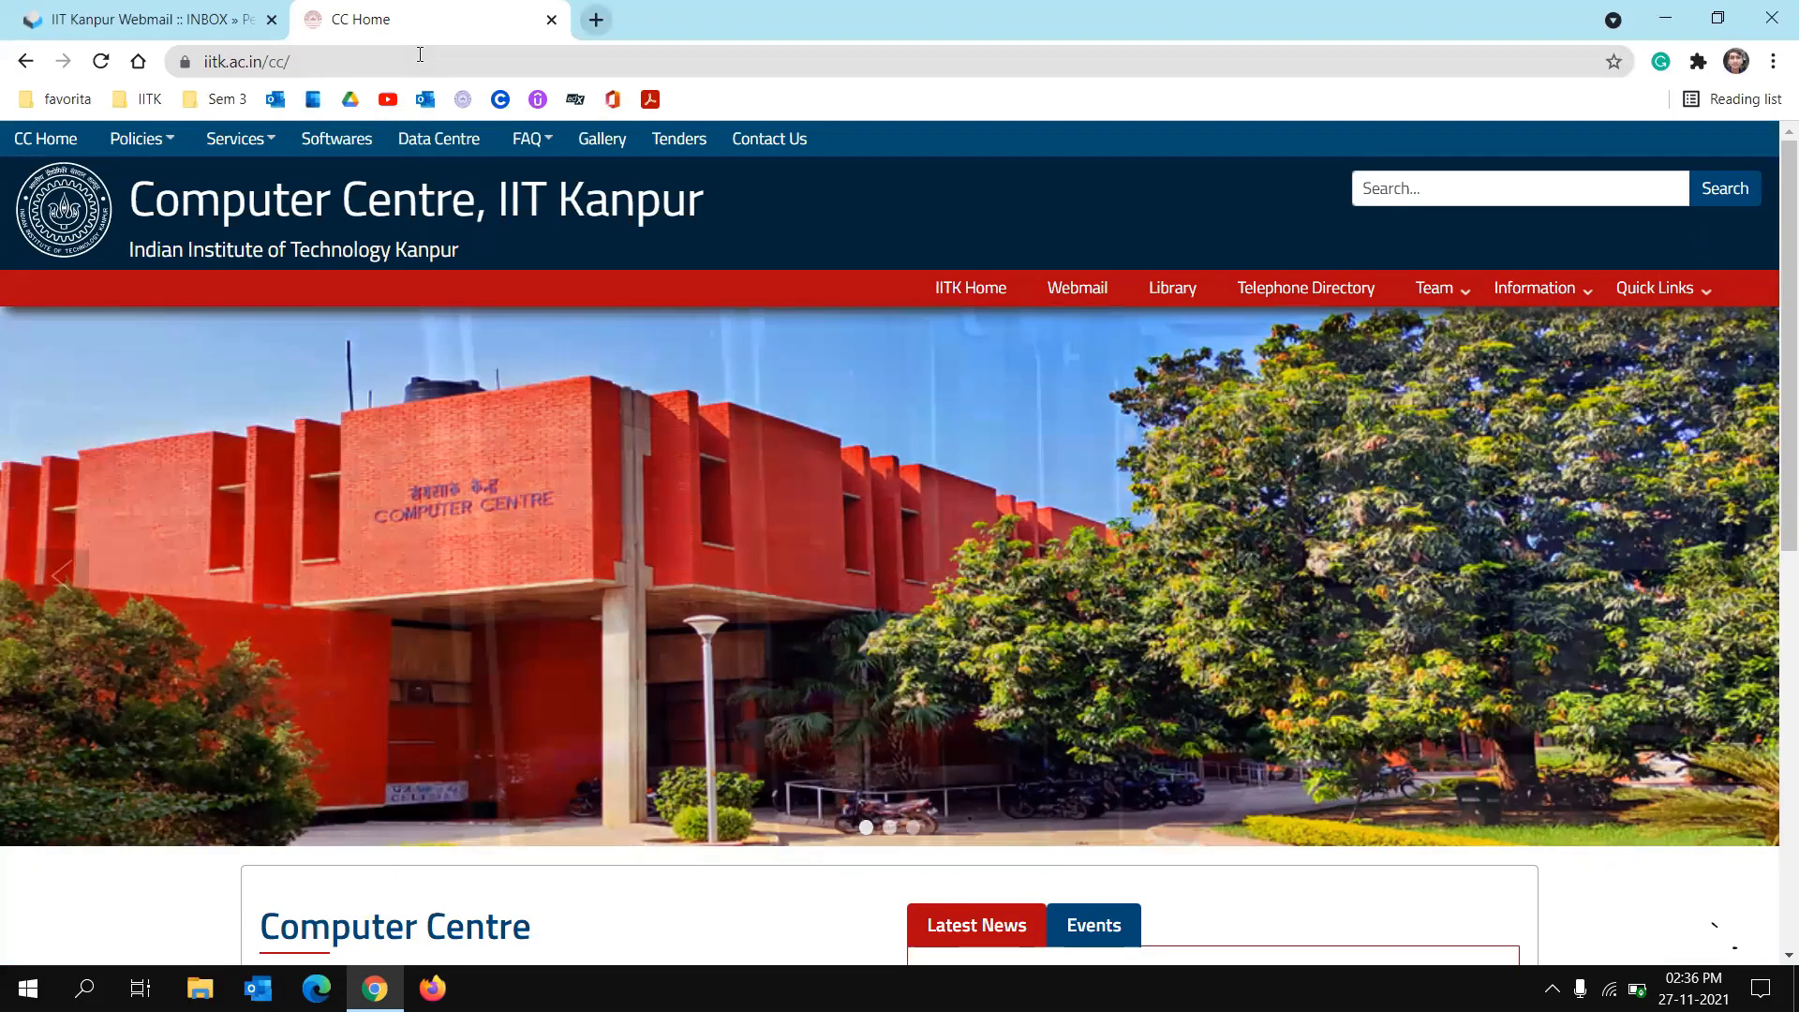
Step: In a new tab, search Google for 'computer centre iitk'
key("ctrl+t")
type("commputer")
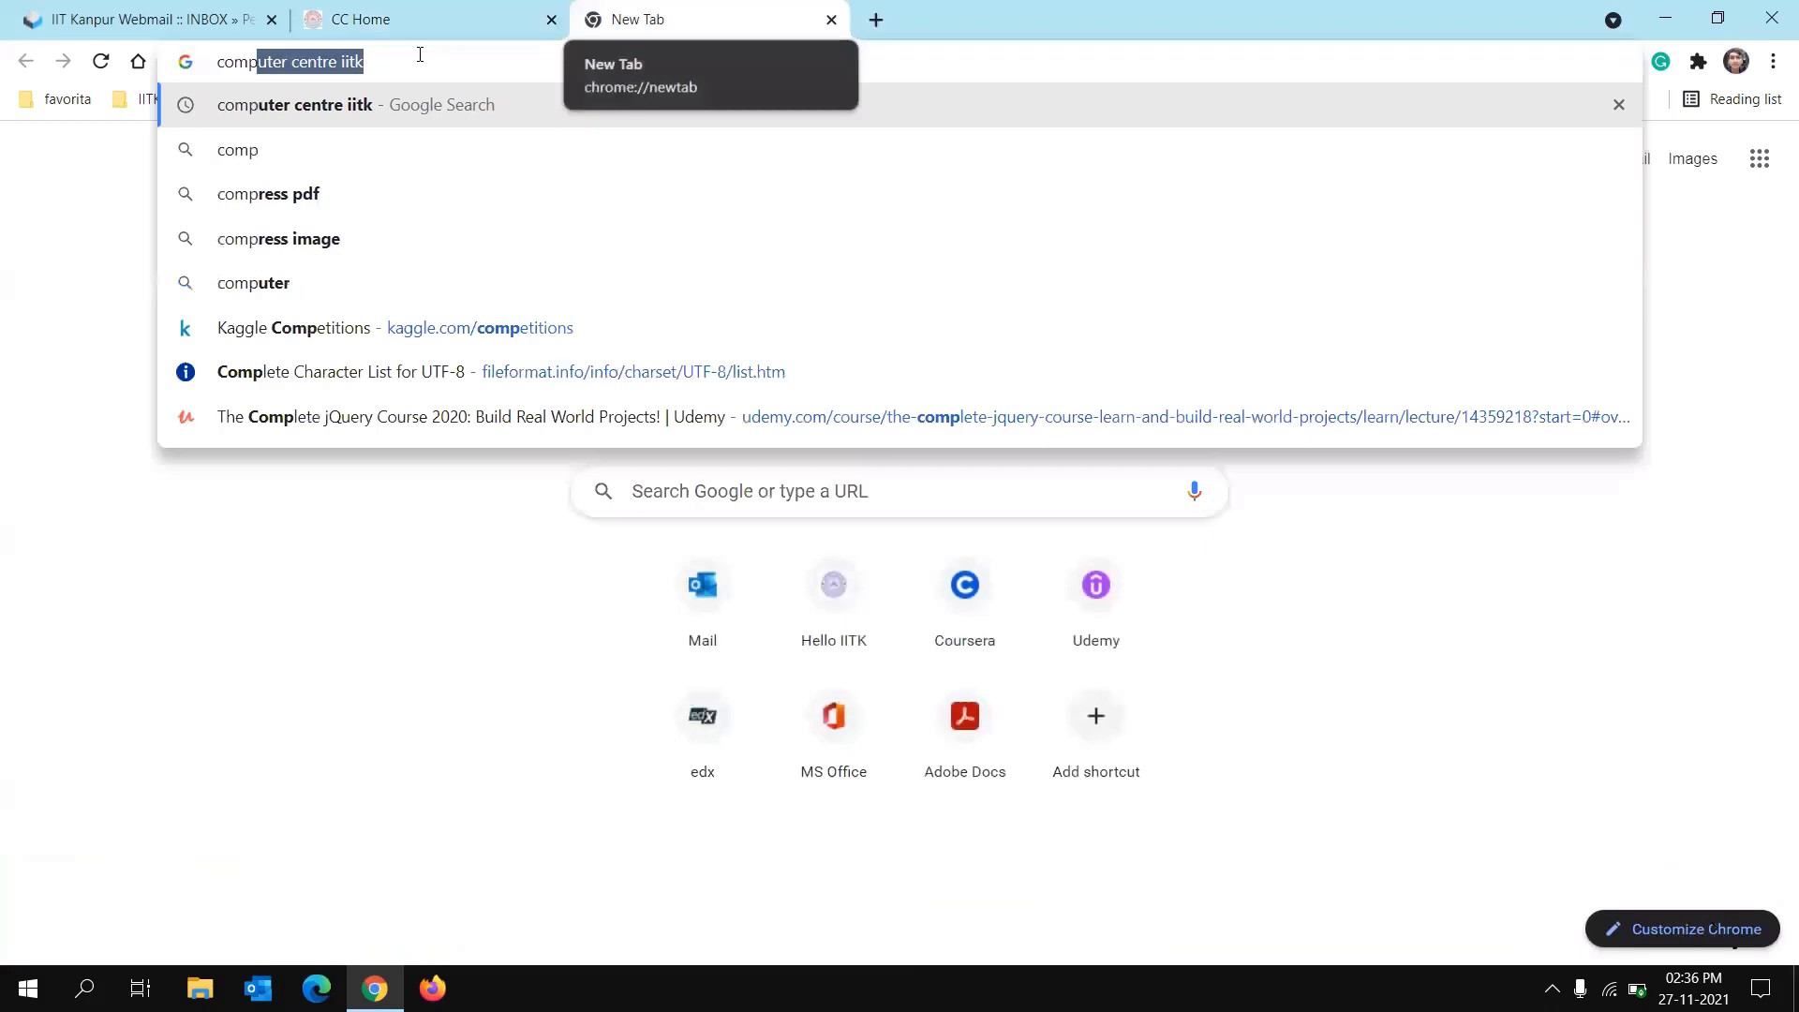
key("BackSpace")
type("cen")
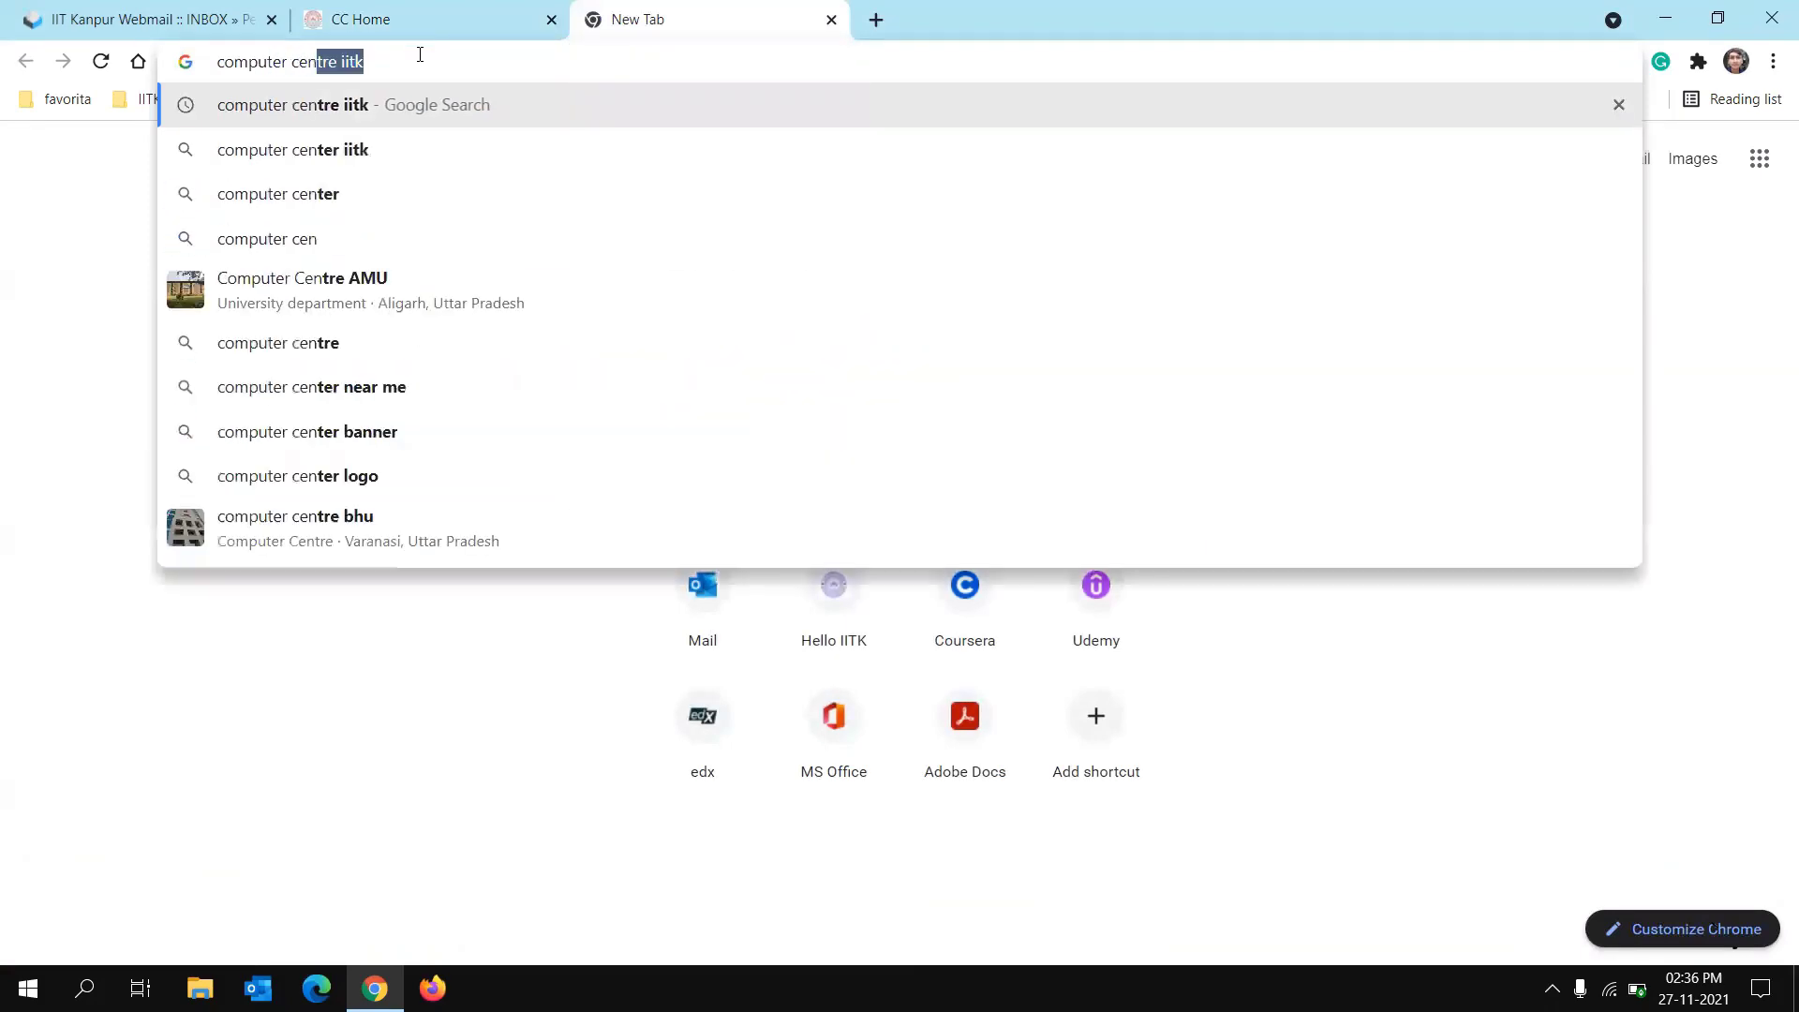
key("Return")
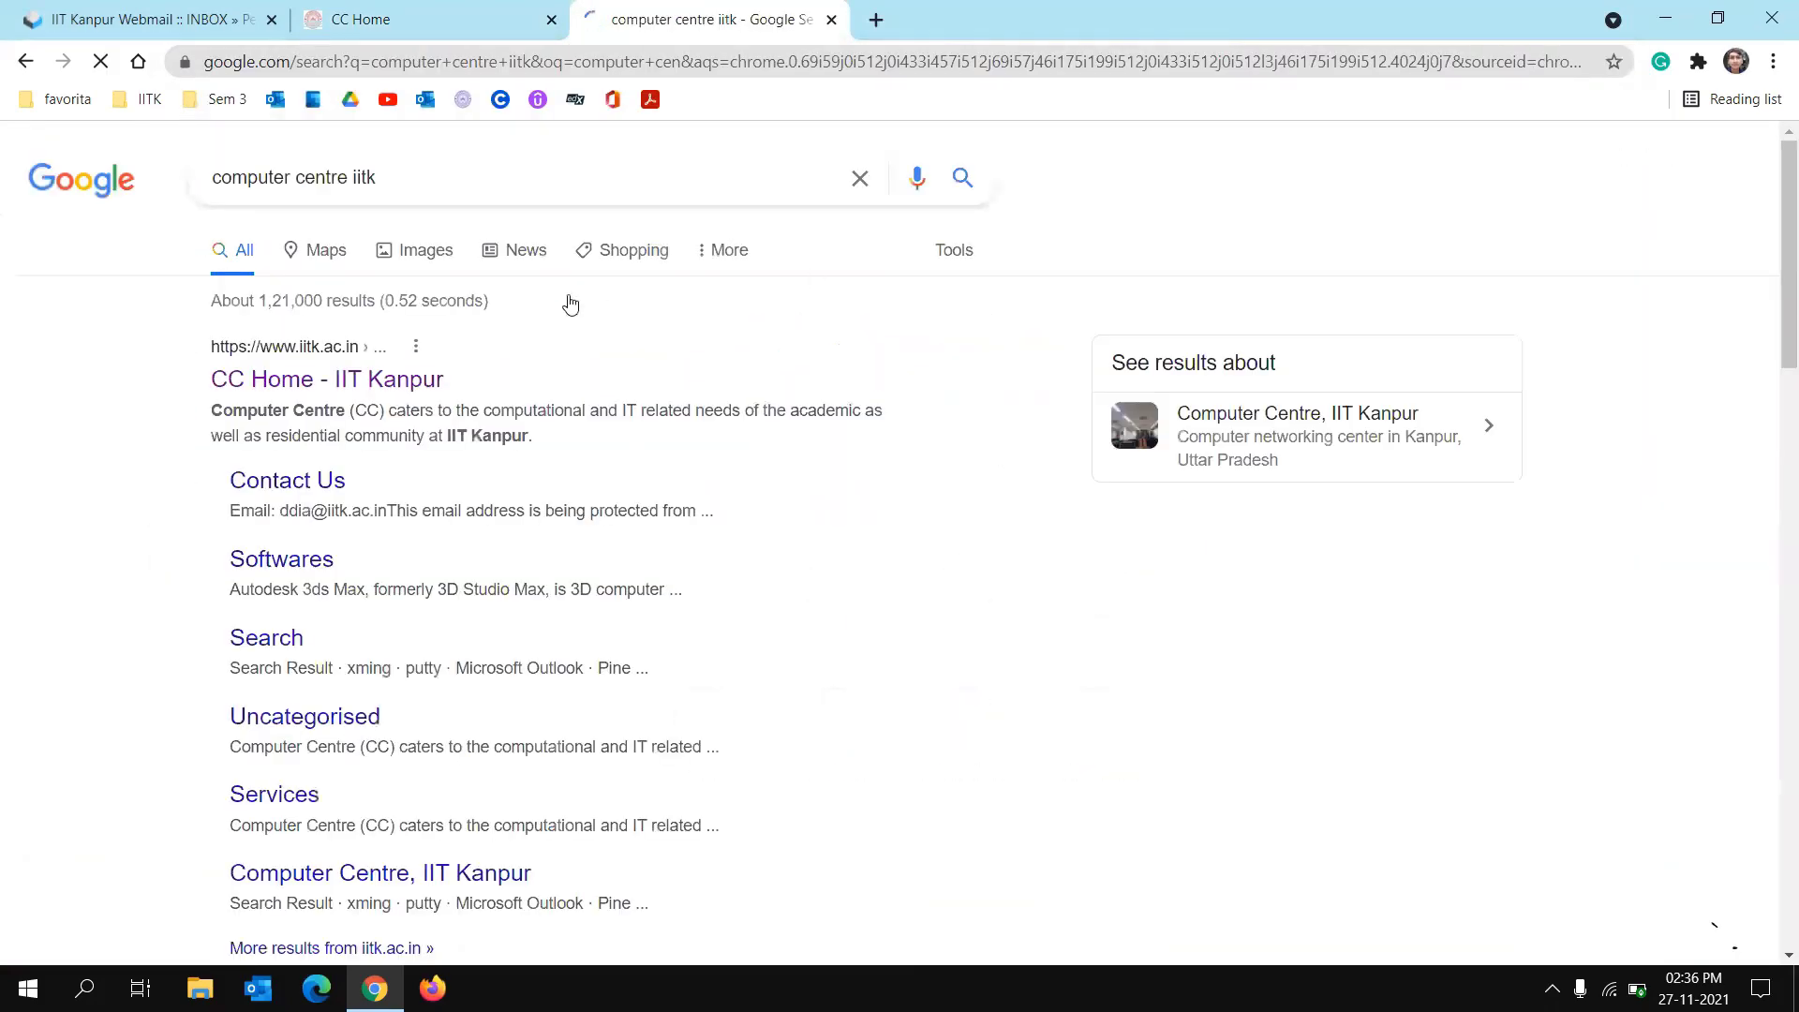
Step: Return to the Computer Centre home page and open its Information list
left_click(361, 19)
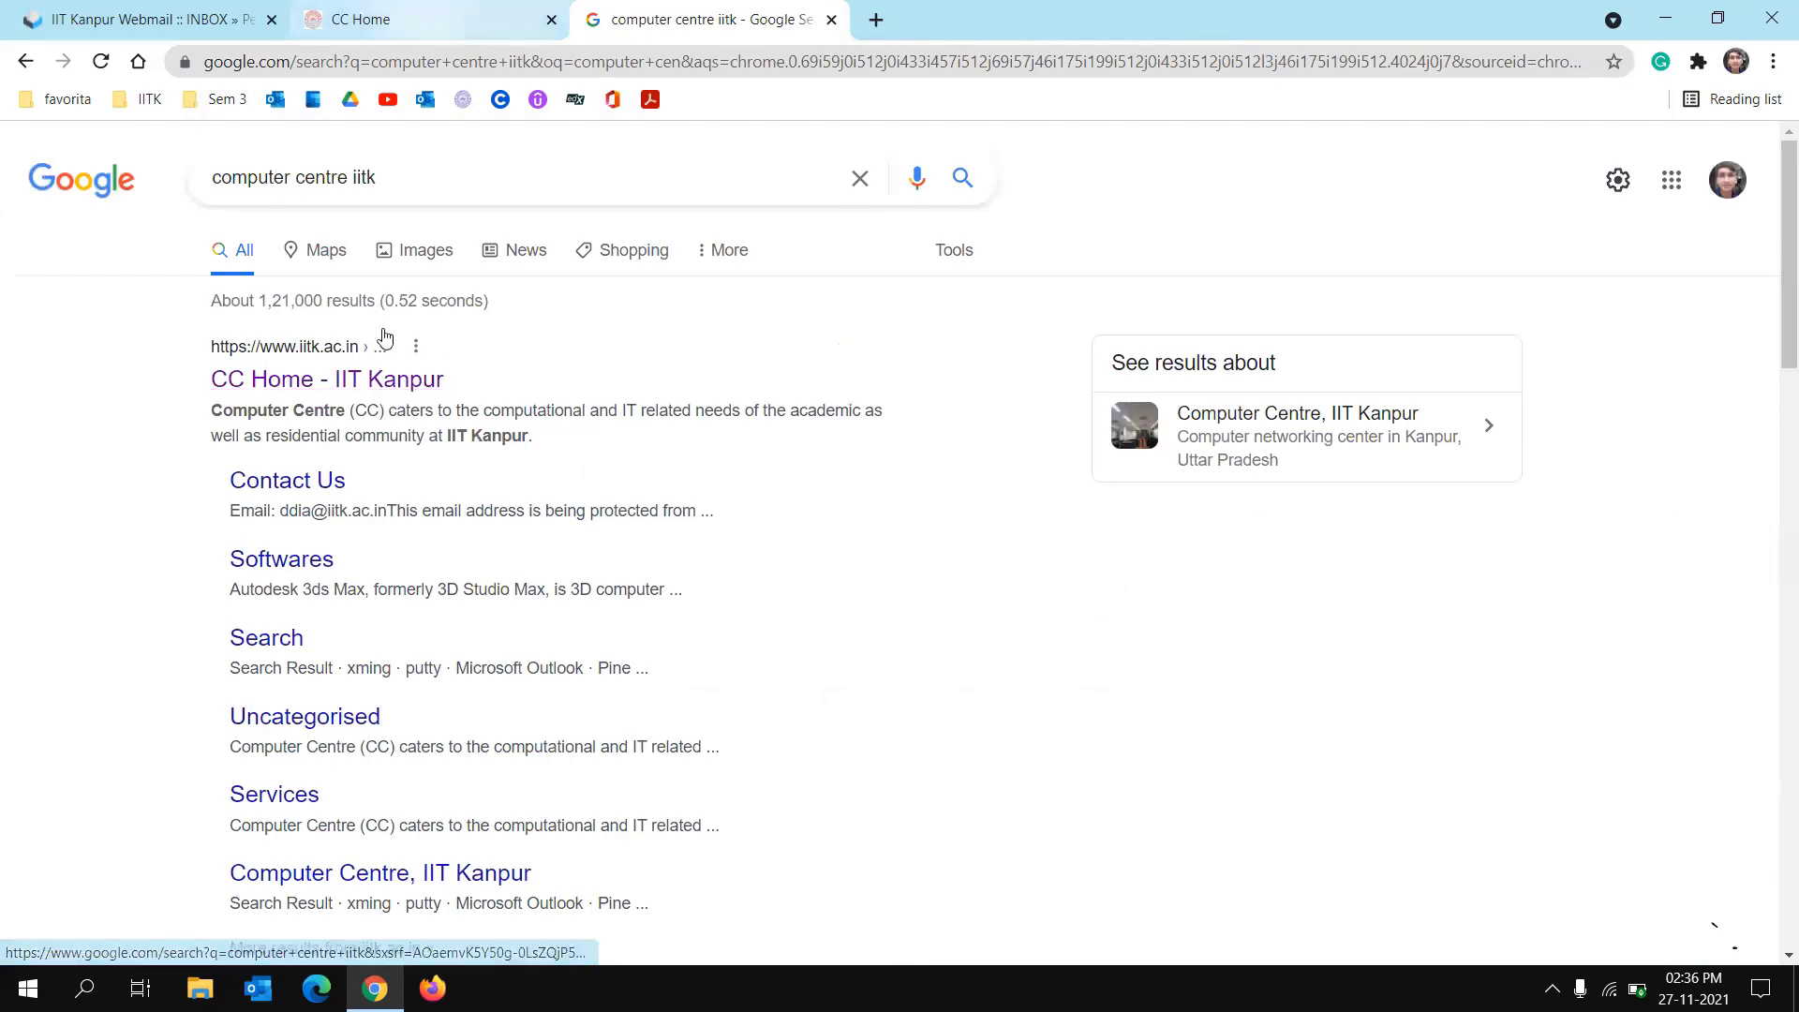
left_click(165, 53)
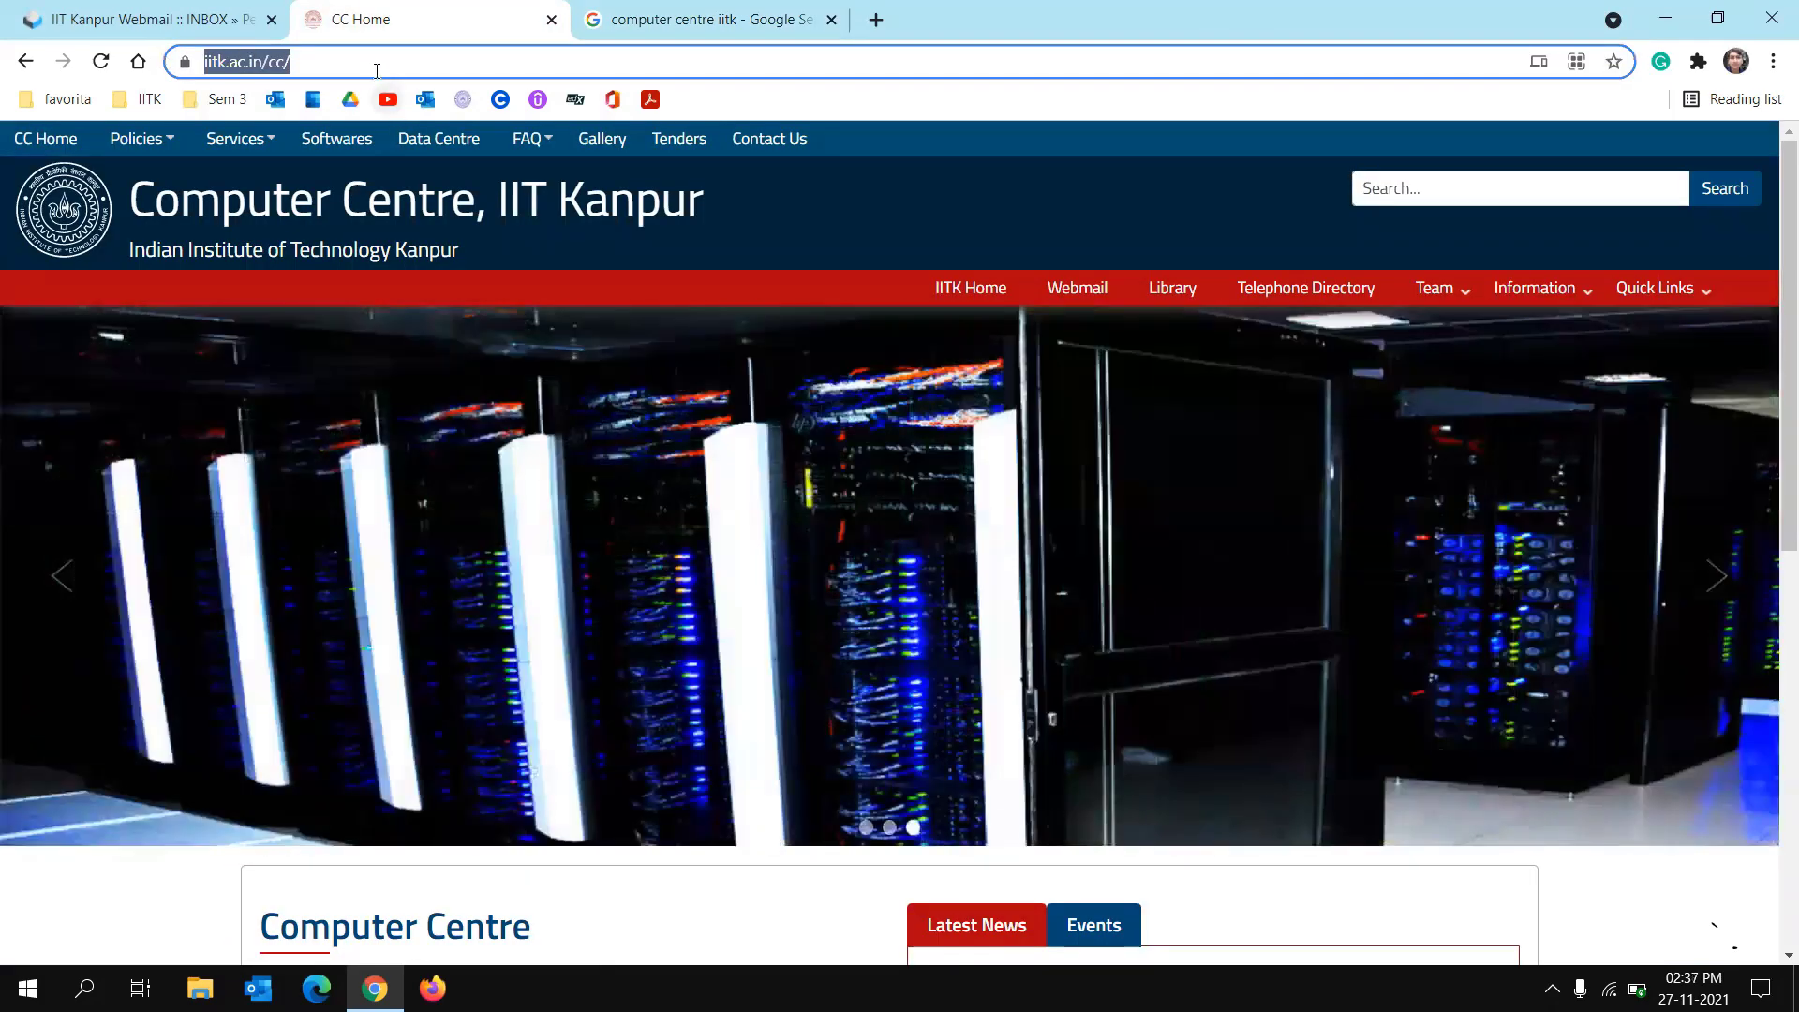
left_click(377, 67)
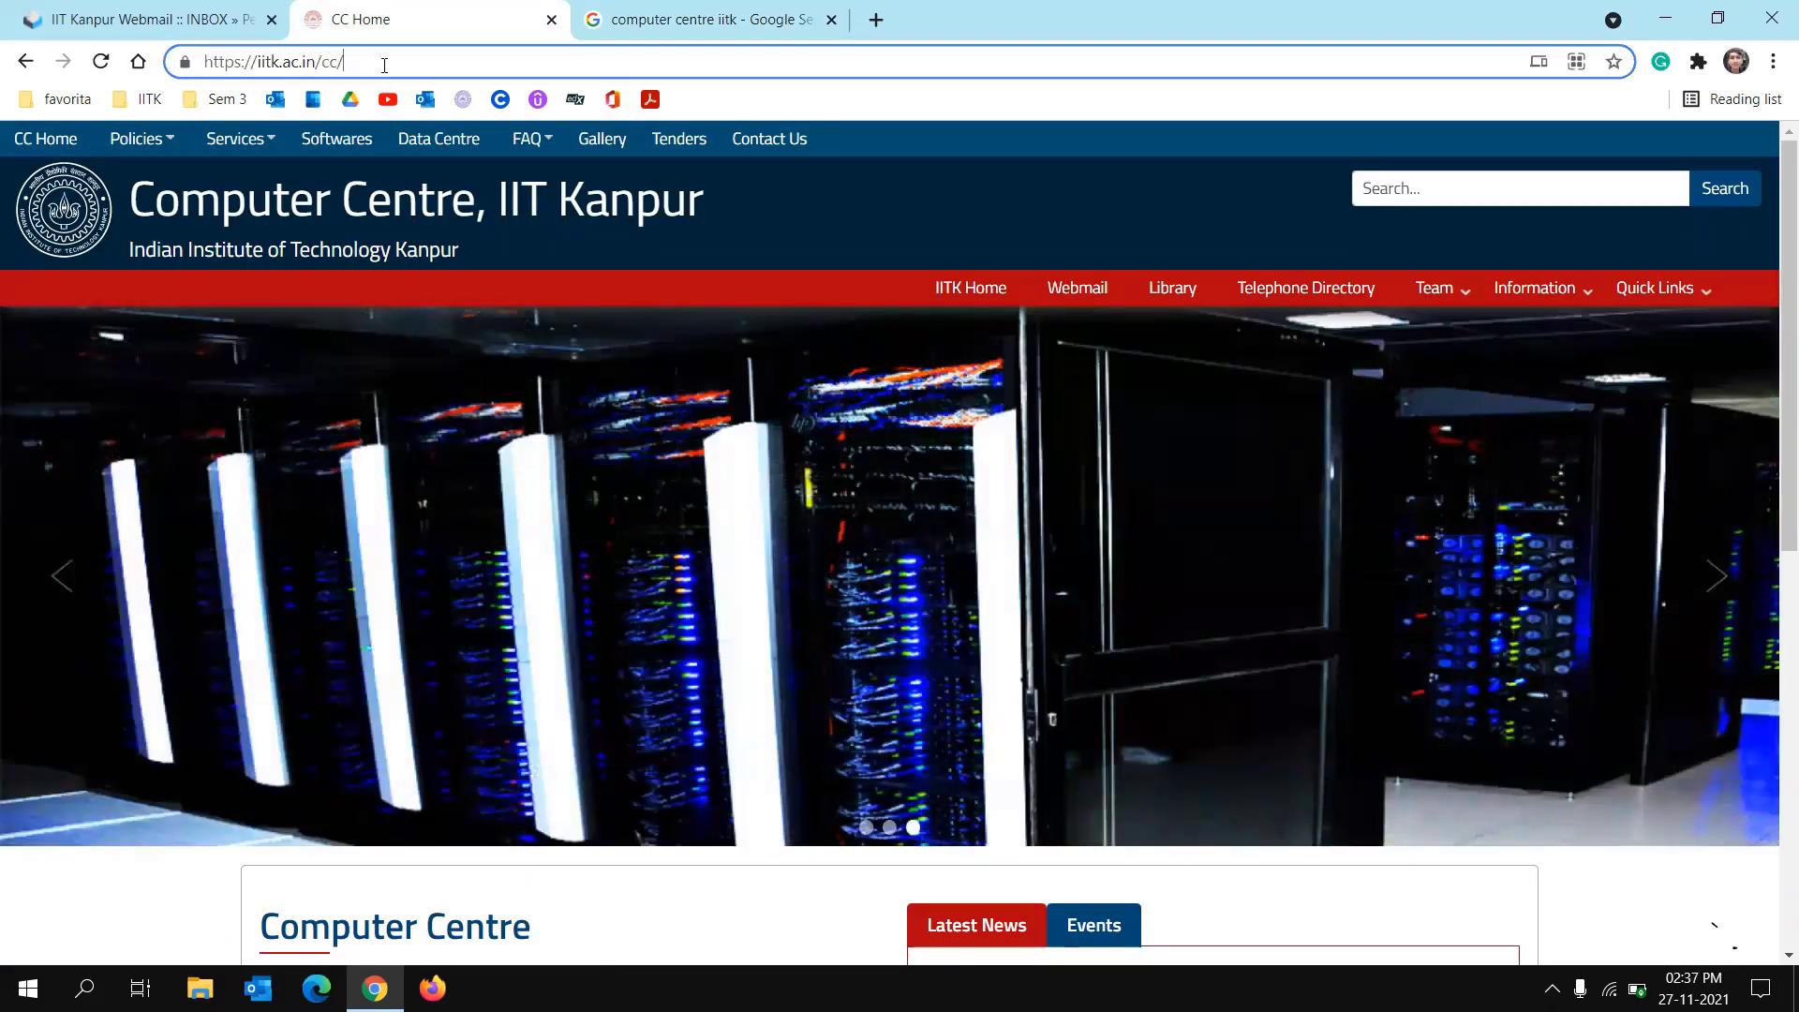
left_click(1502, 287)
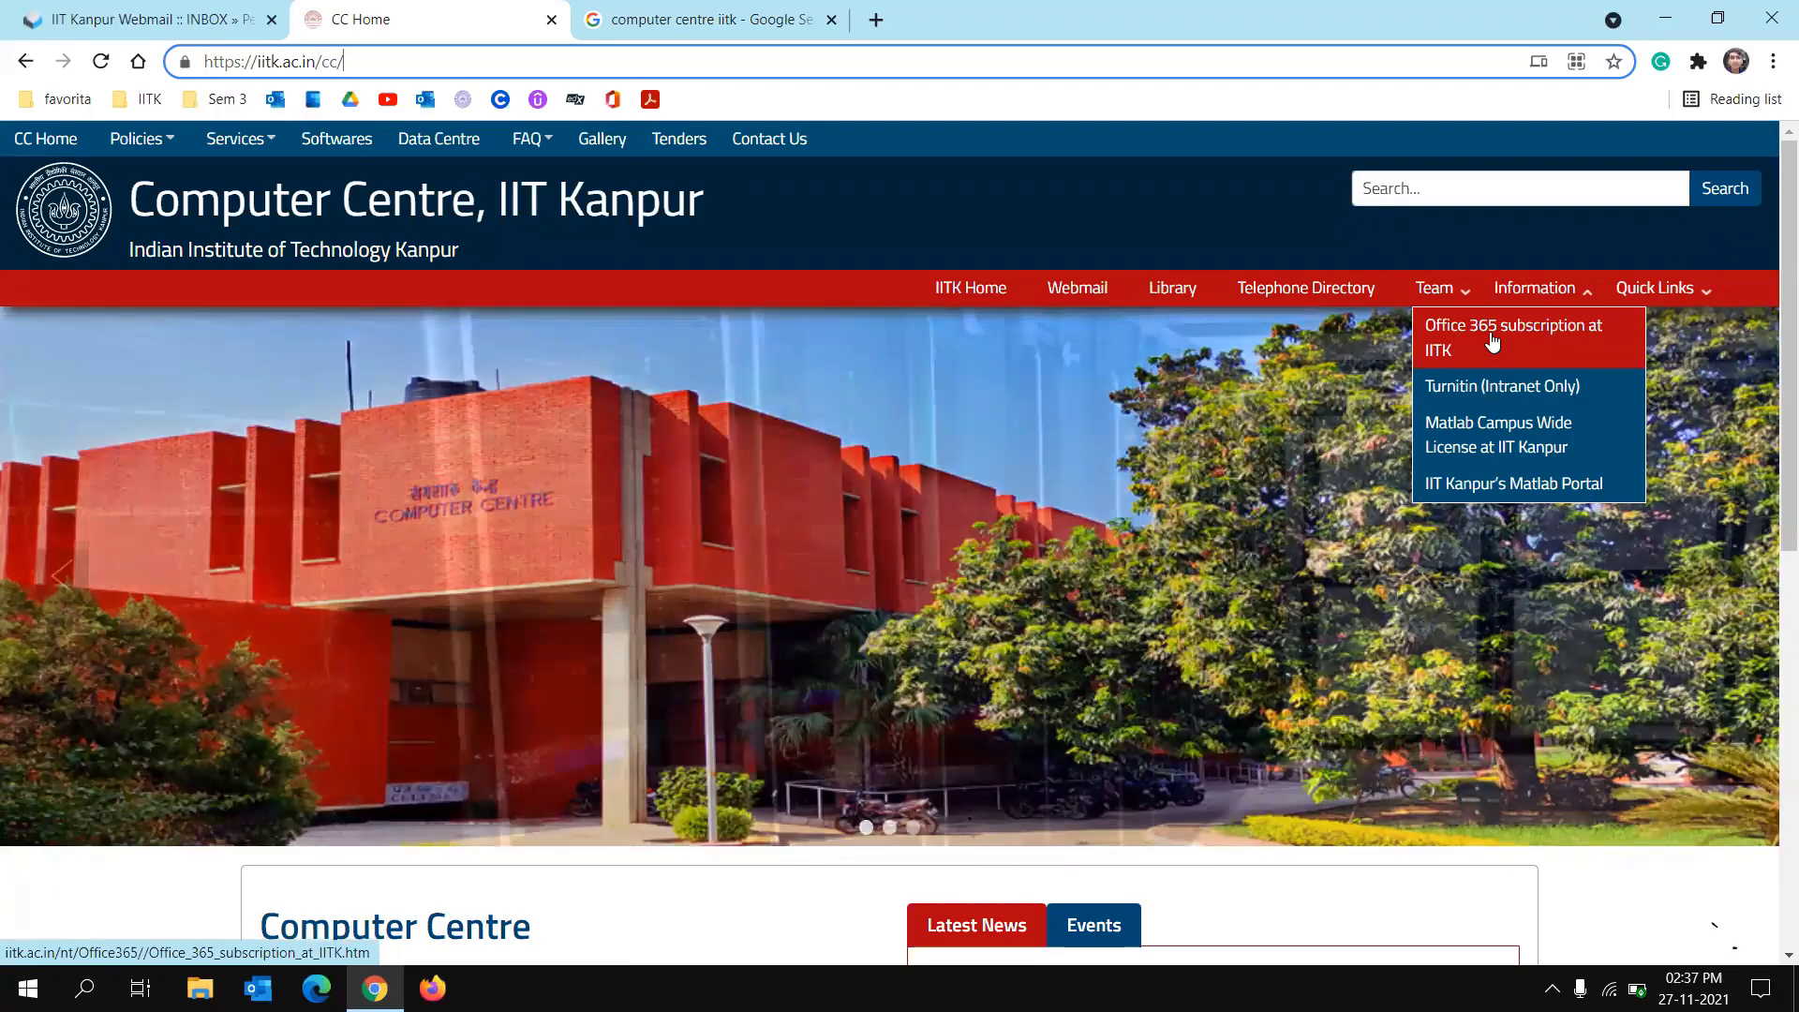
Step: Open 'Office 365 subscription at IITK', close the Google results tab, and scroll down the page
left_click(1485, 338)
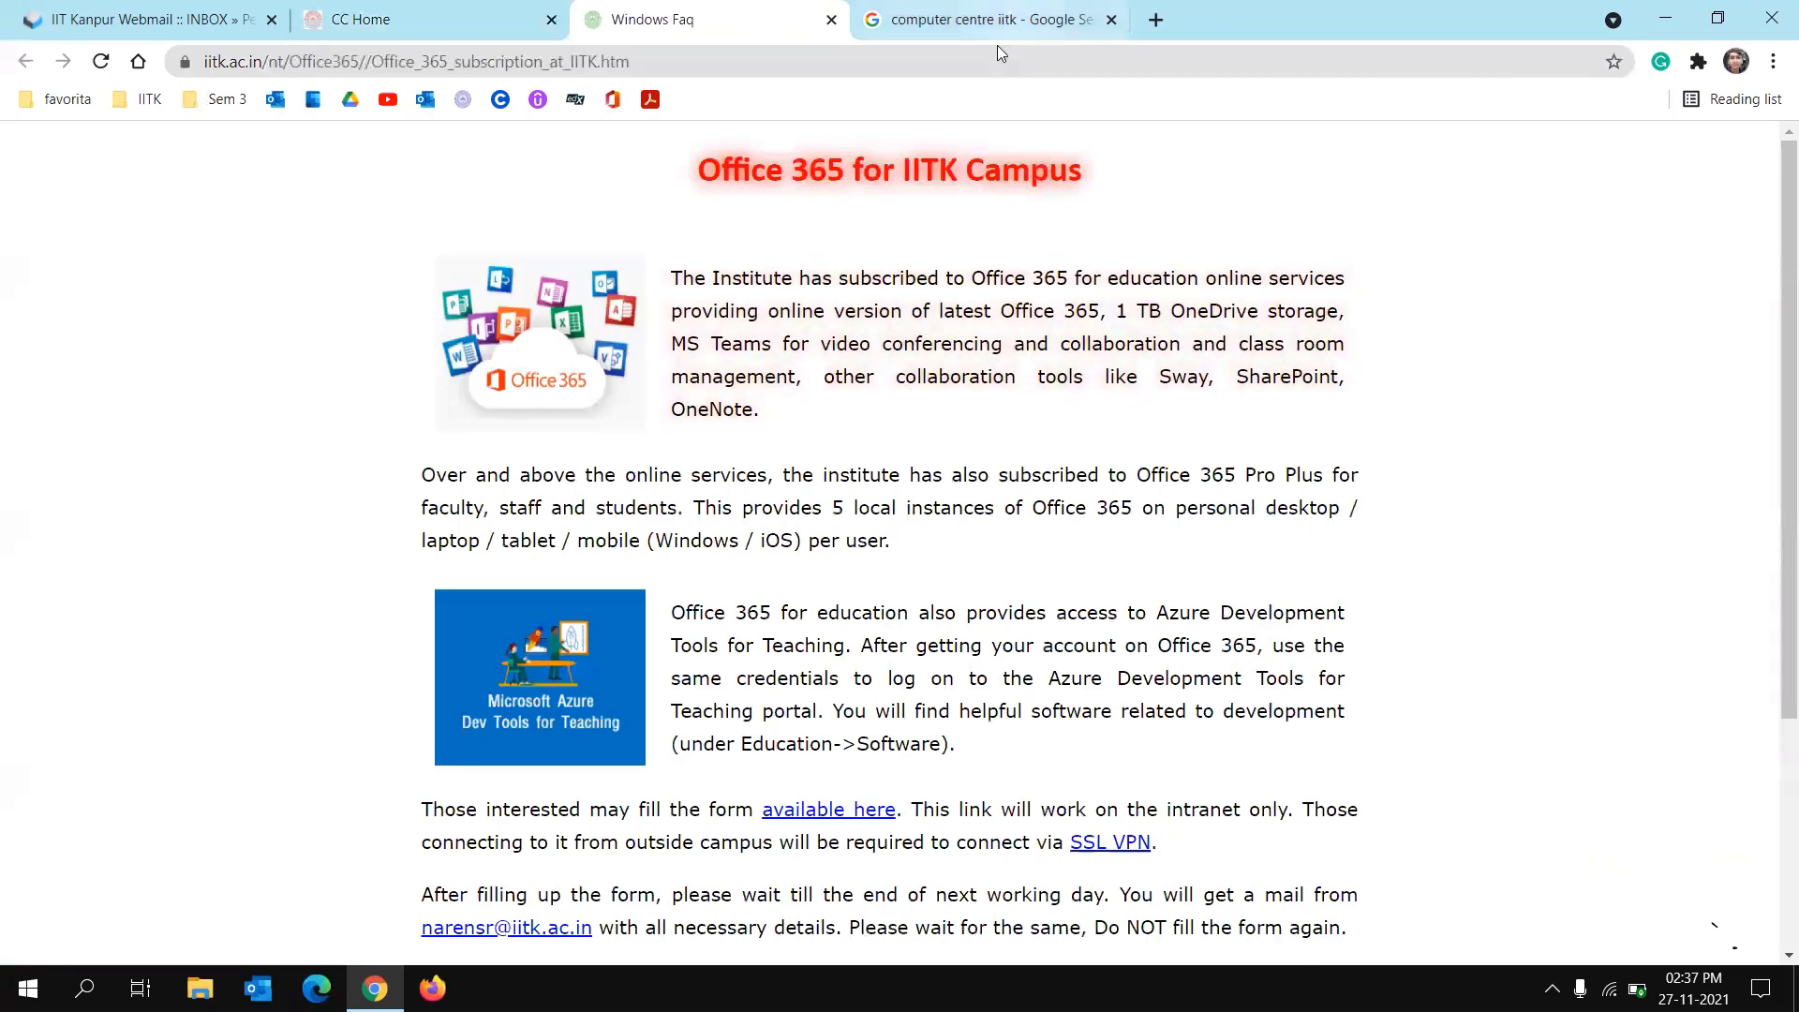
left_click(1111, 19)
scroll(696, 534, "down", 3)
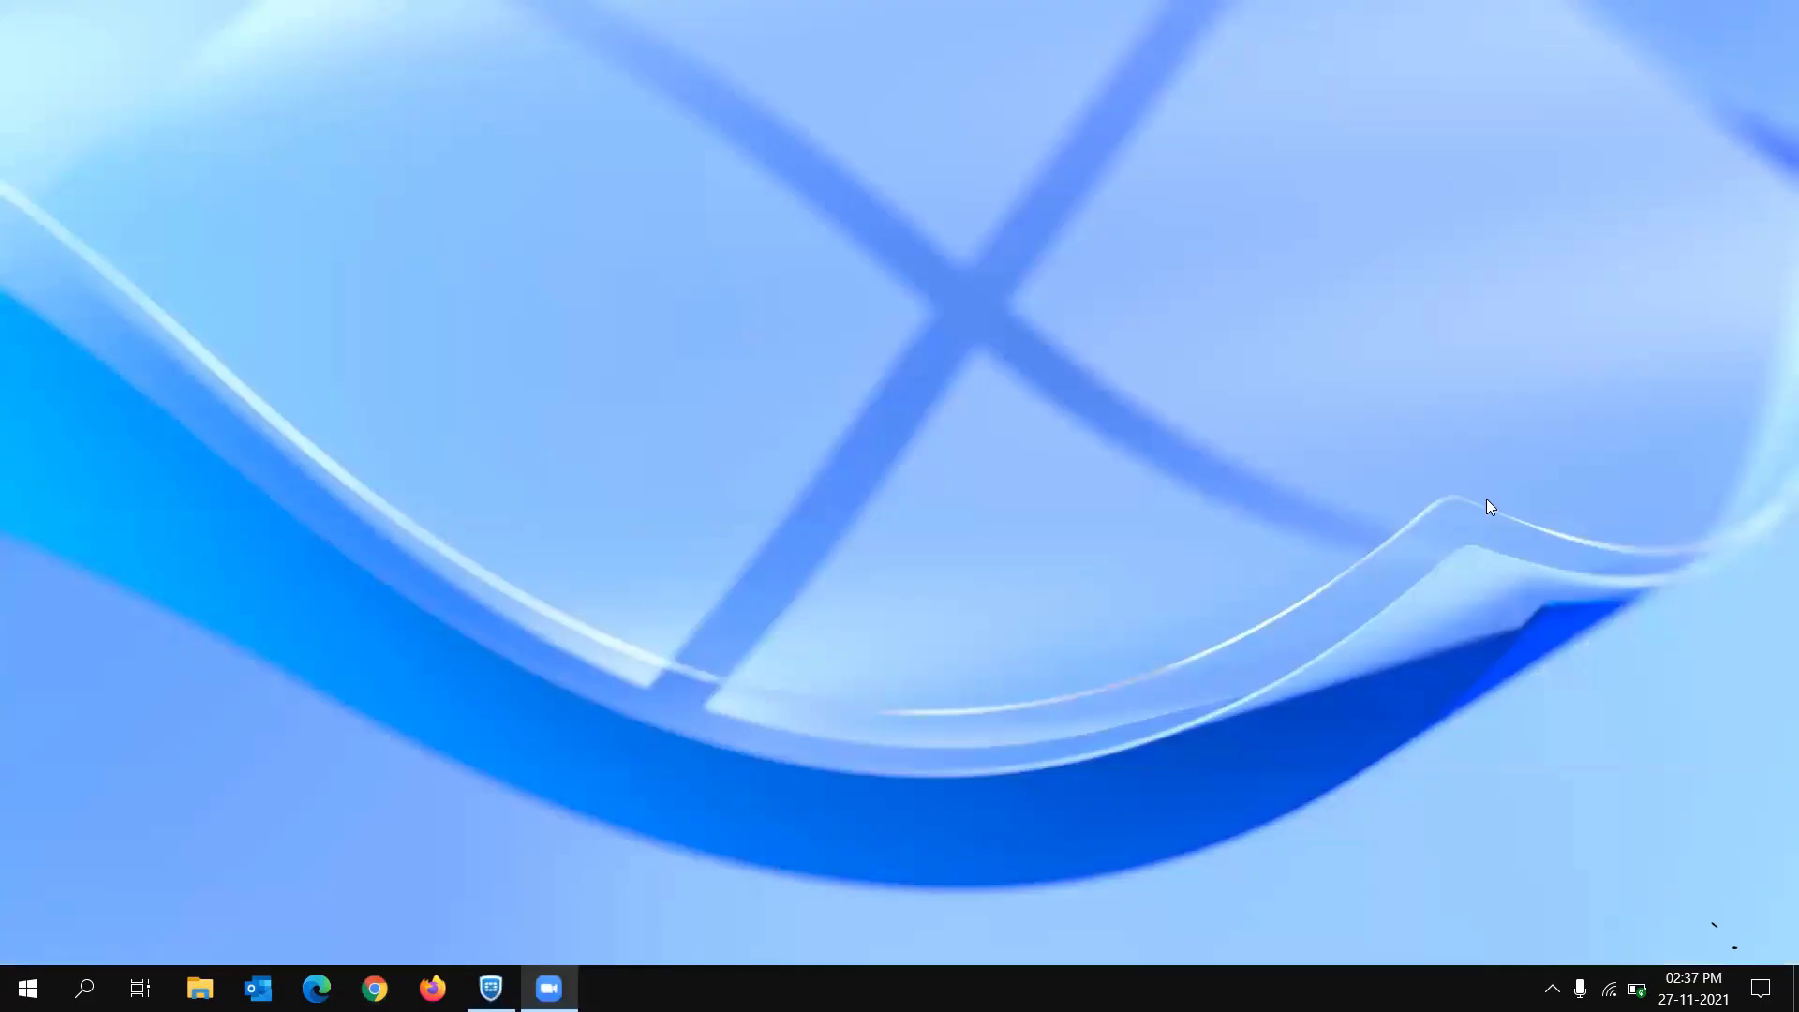
left_click(491, 988)
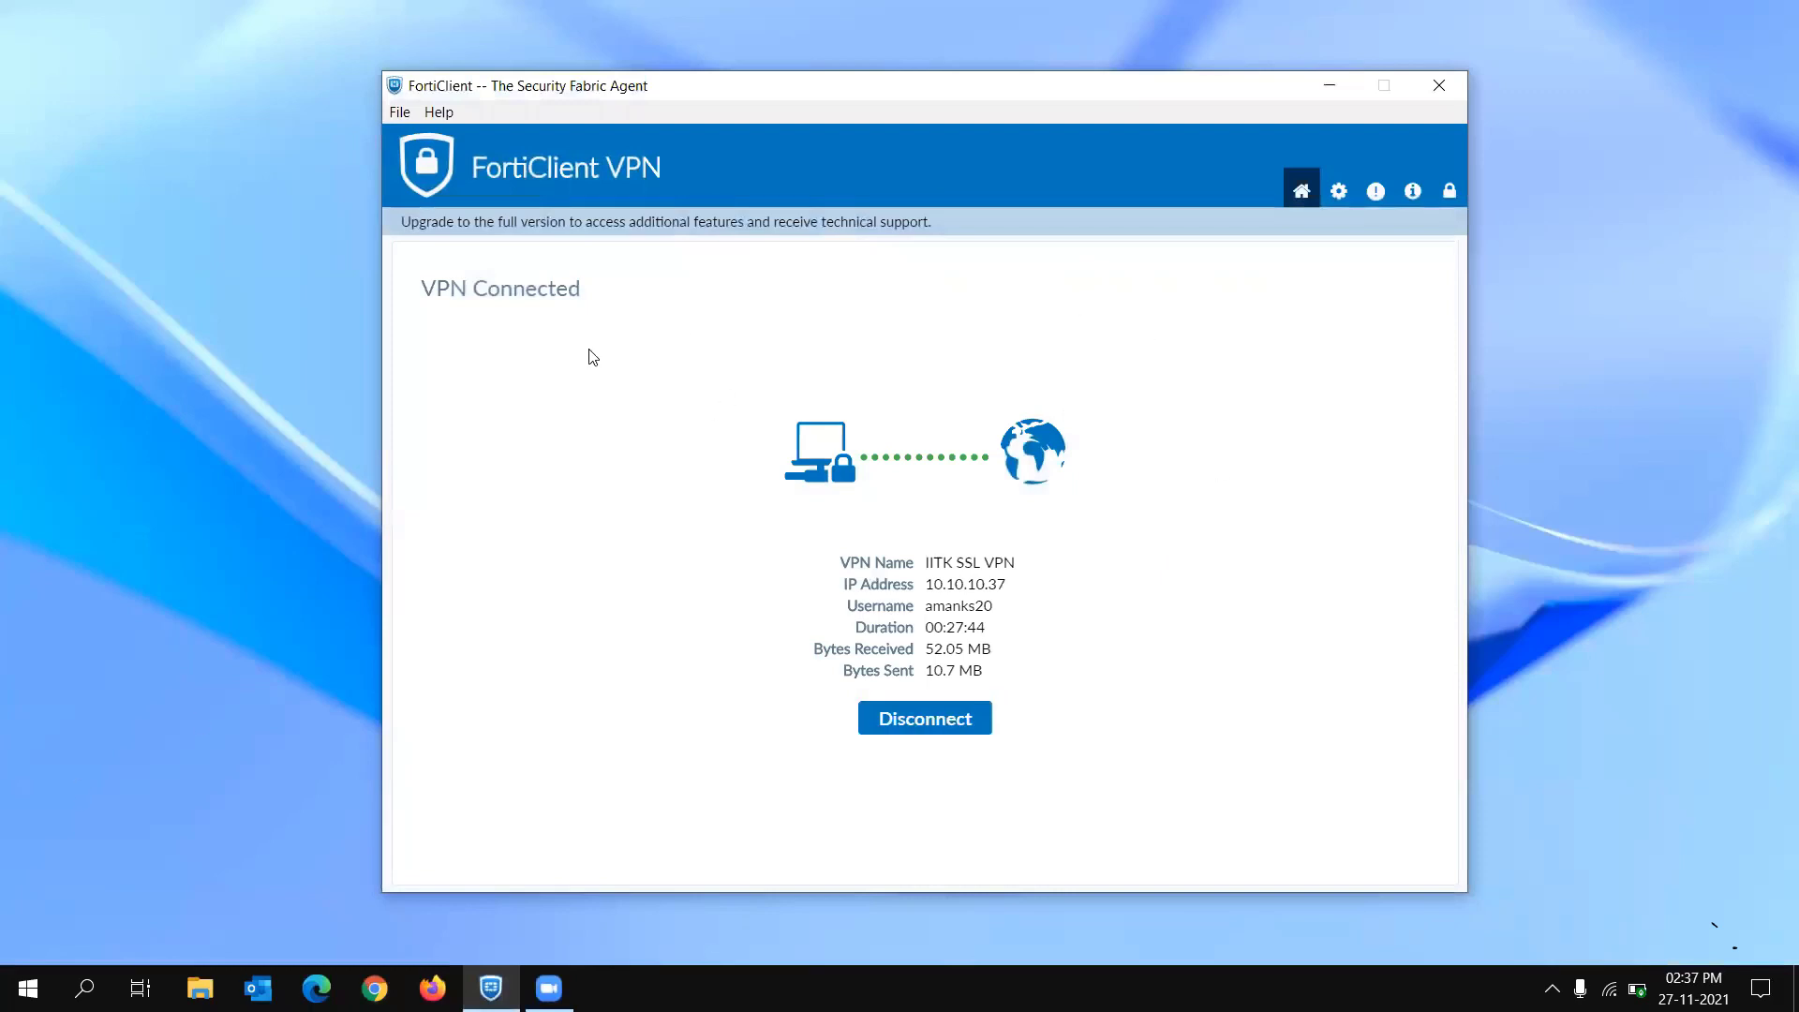
left_click(1312, 85)
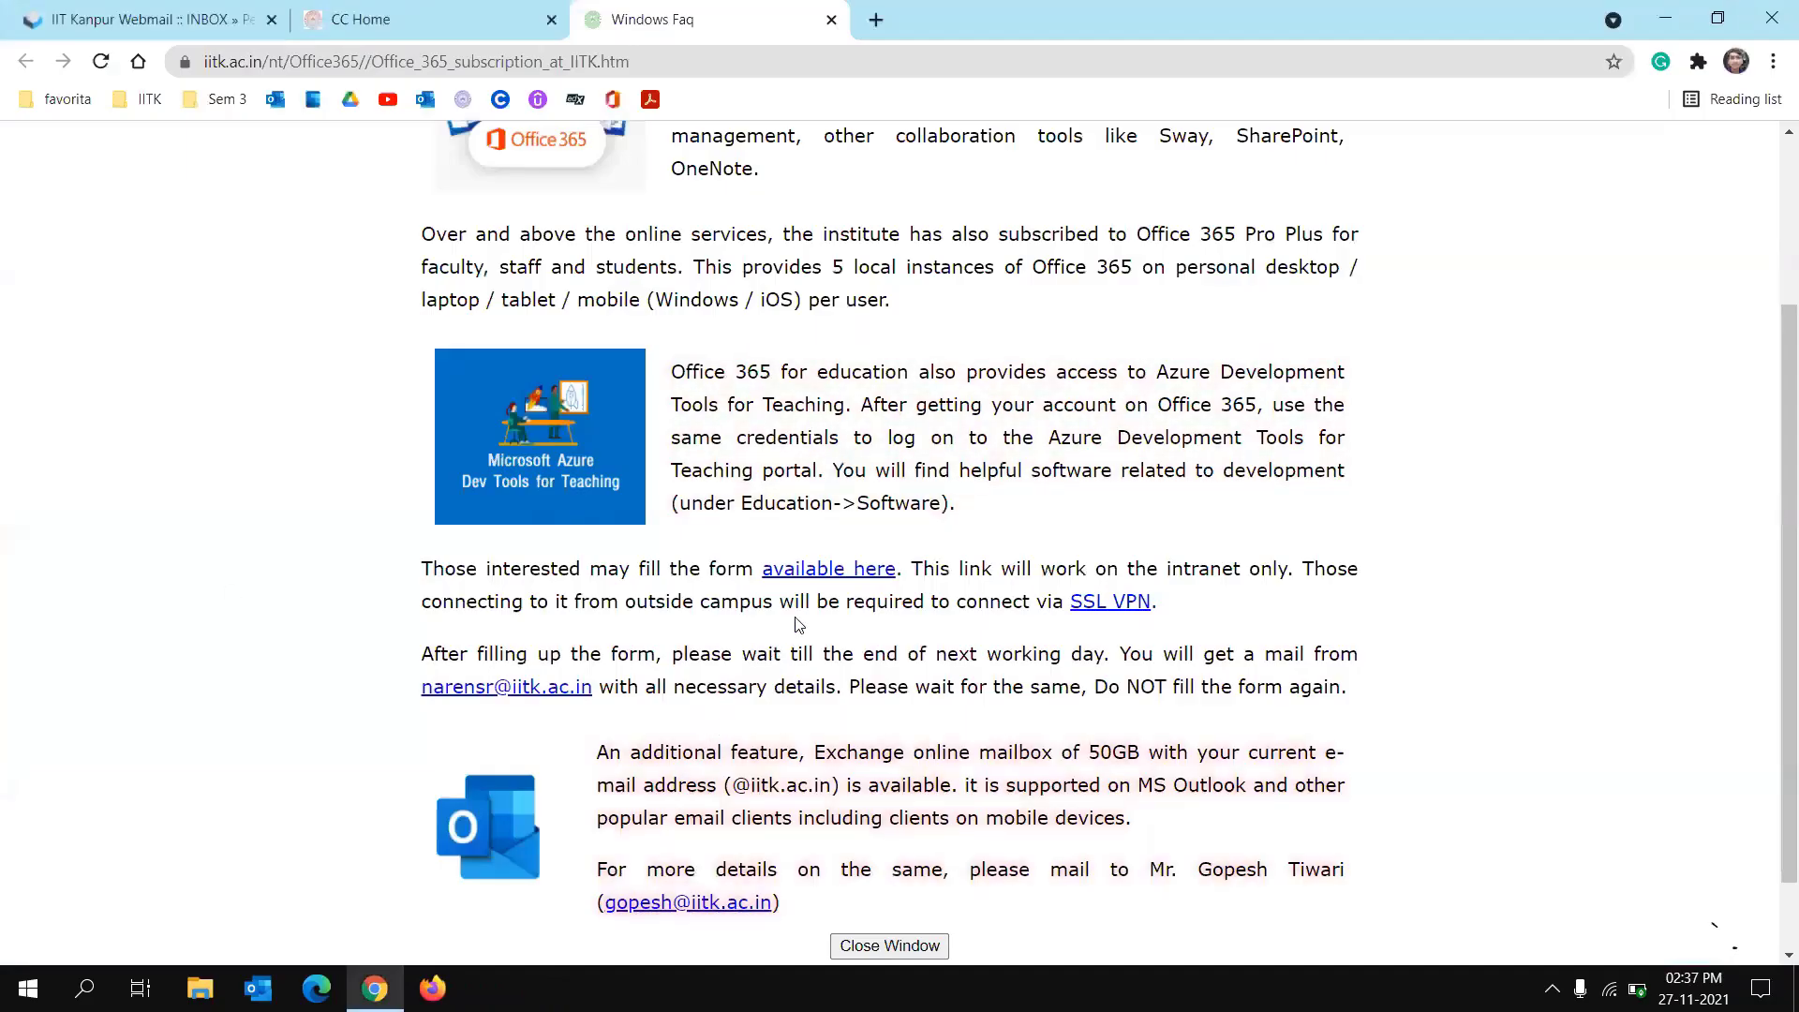
Step: Open the registration form and annotate Online Services only with an office.com note
left_click(815, 585)
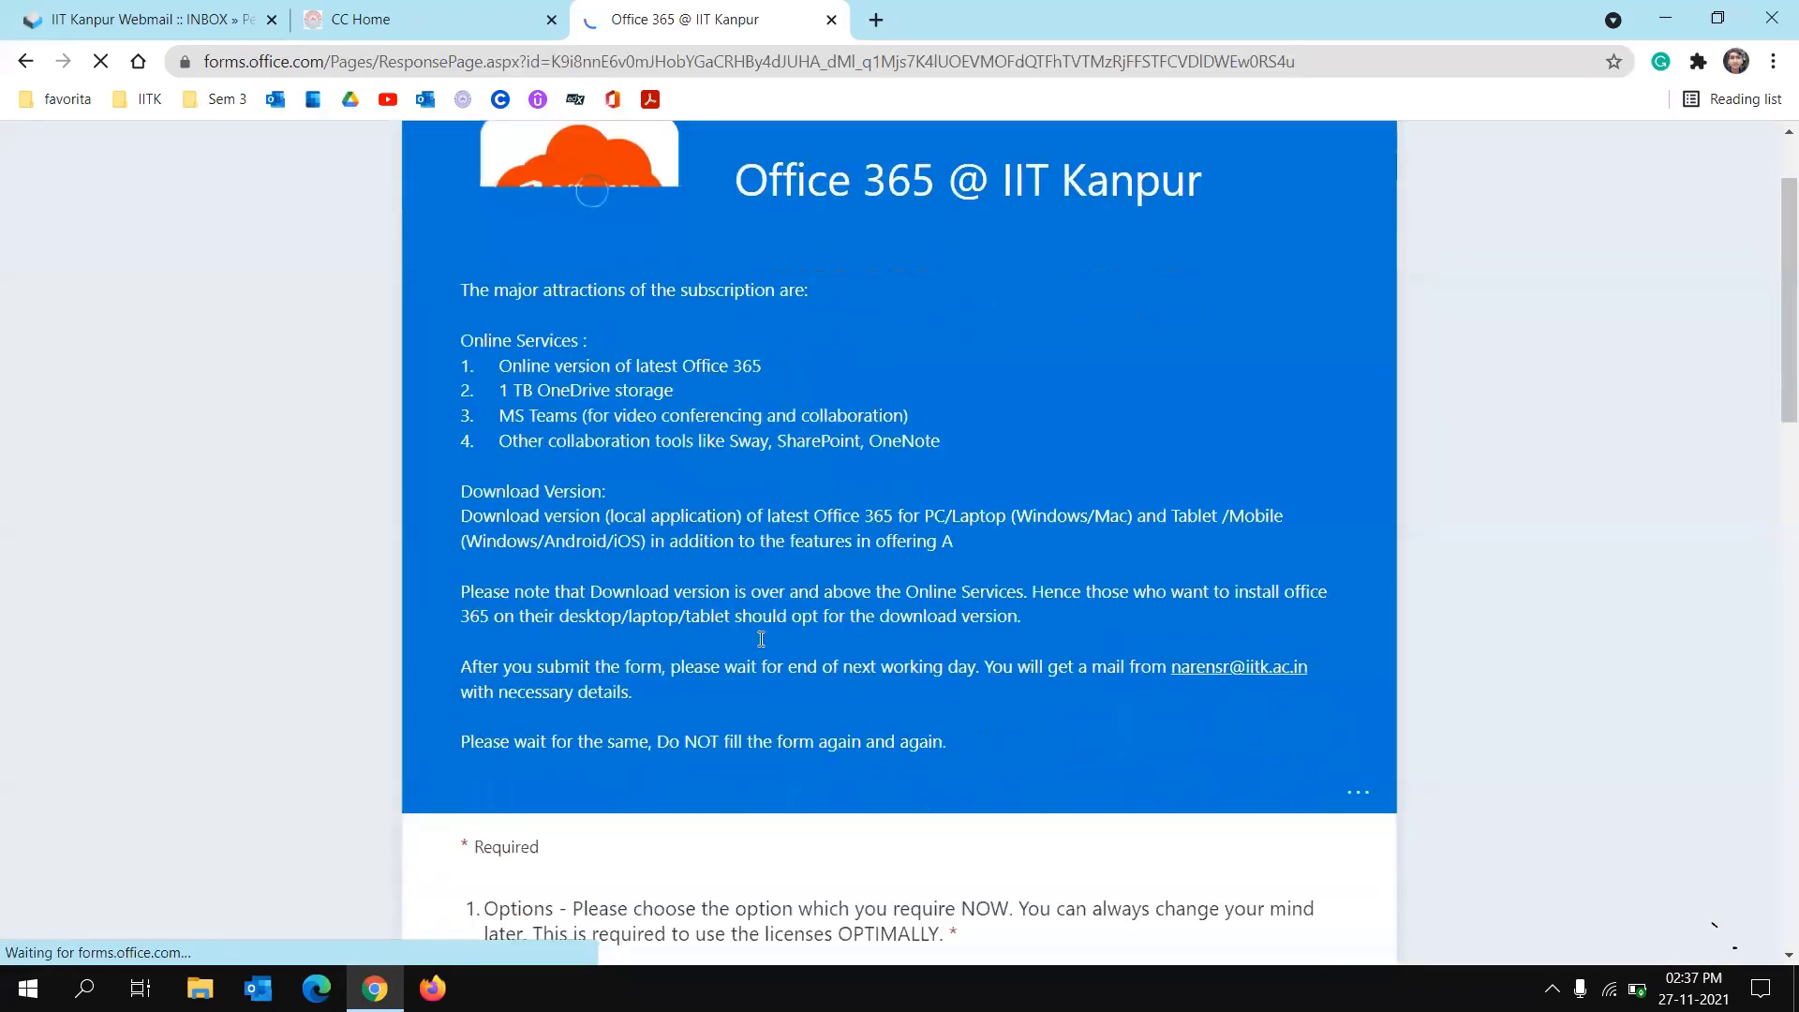
scroll(761, 639, "down", 3)
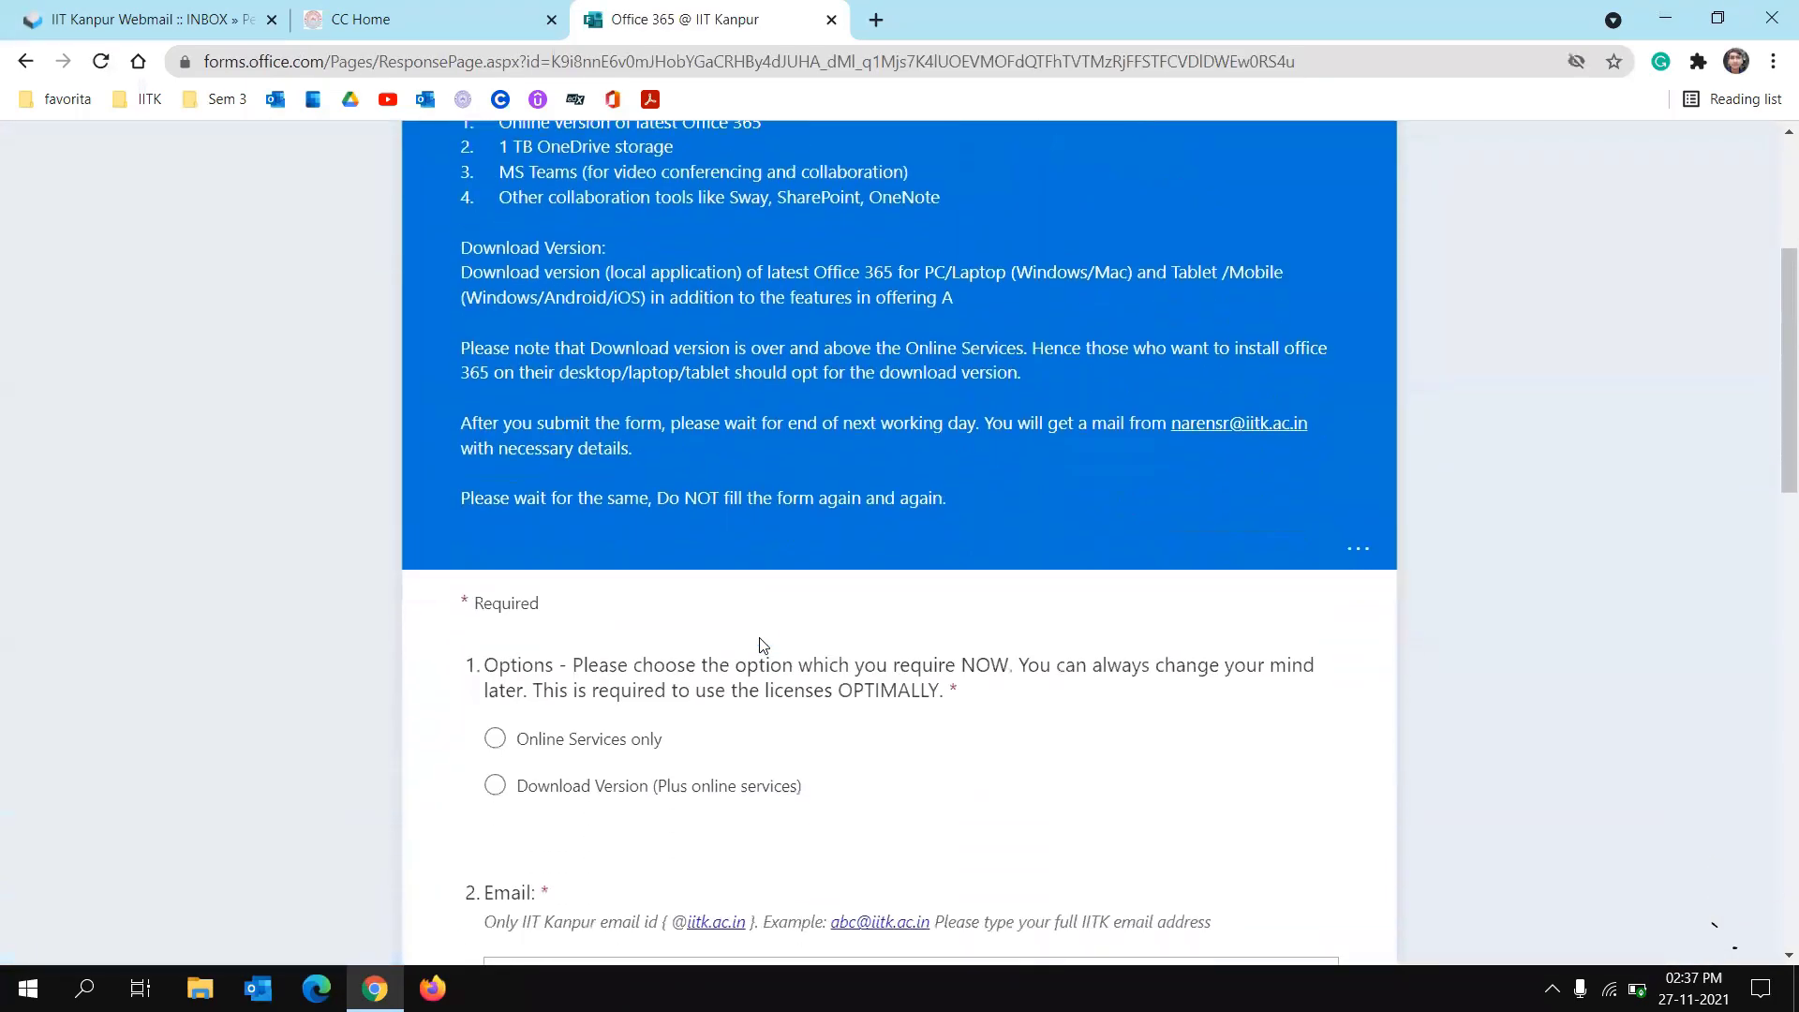
scroll(761, 644, "down", 3)
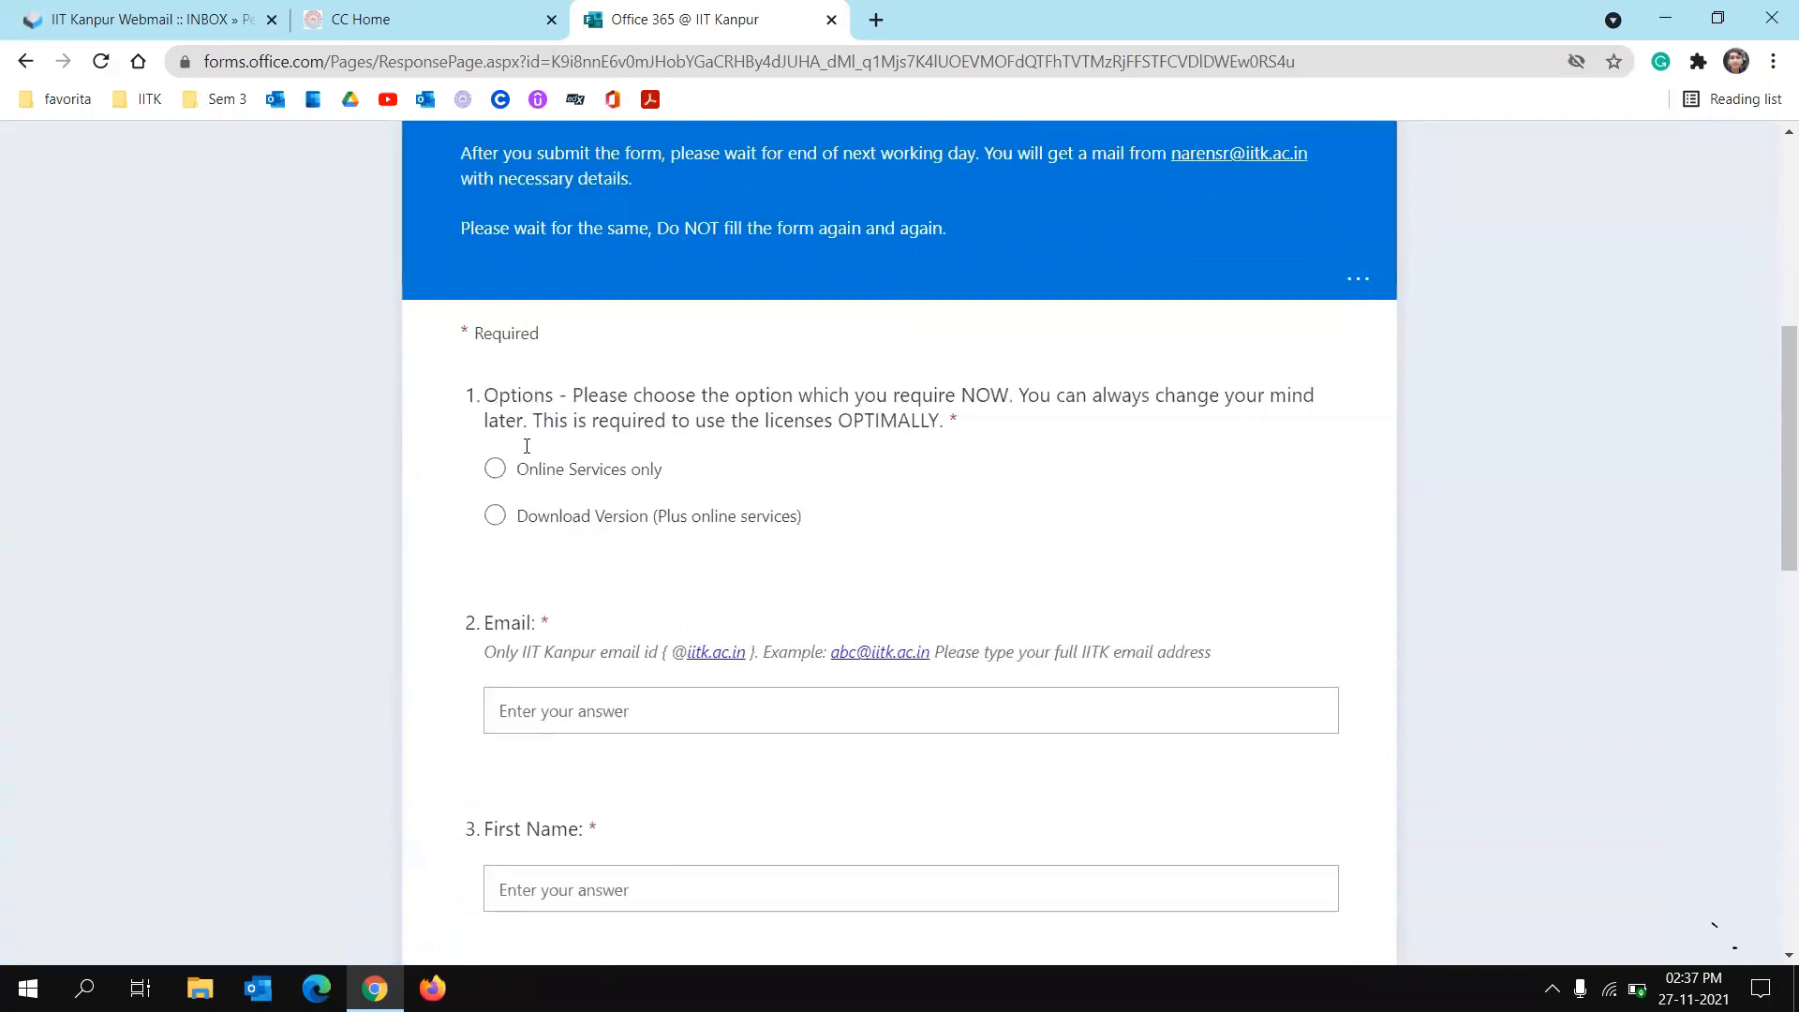
left_click_drag(514, 493, 687, 483)
left_click_drag(504, 550, 710, 547)
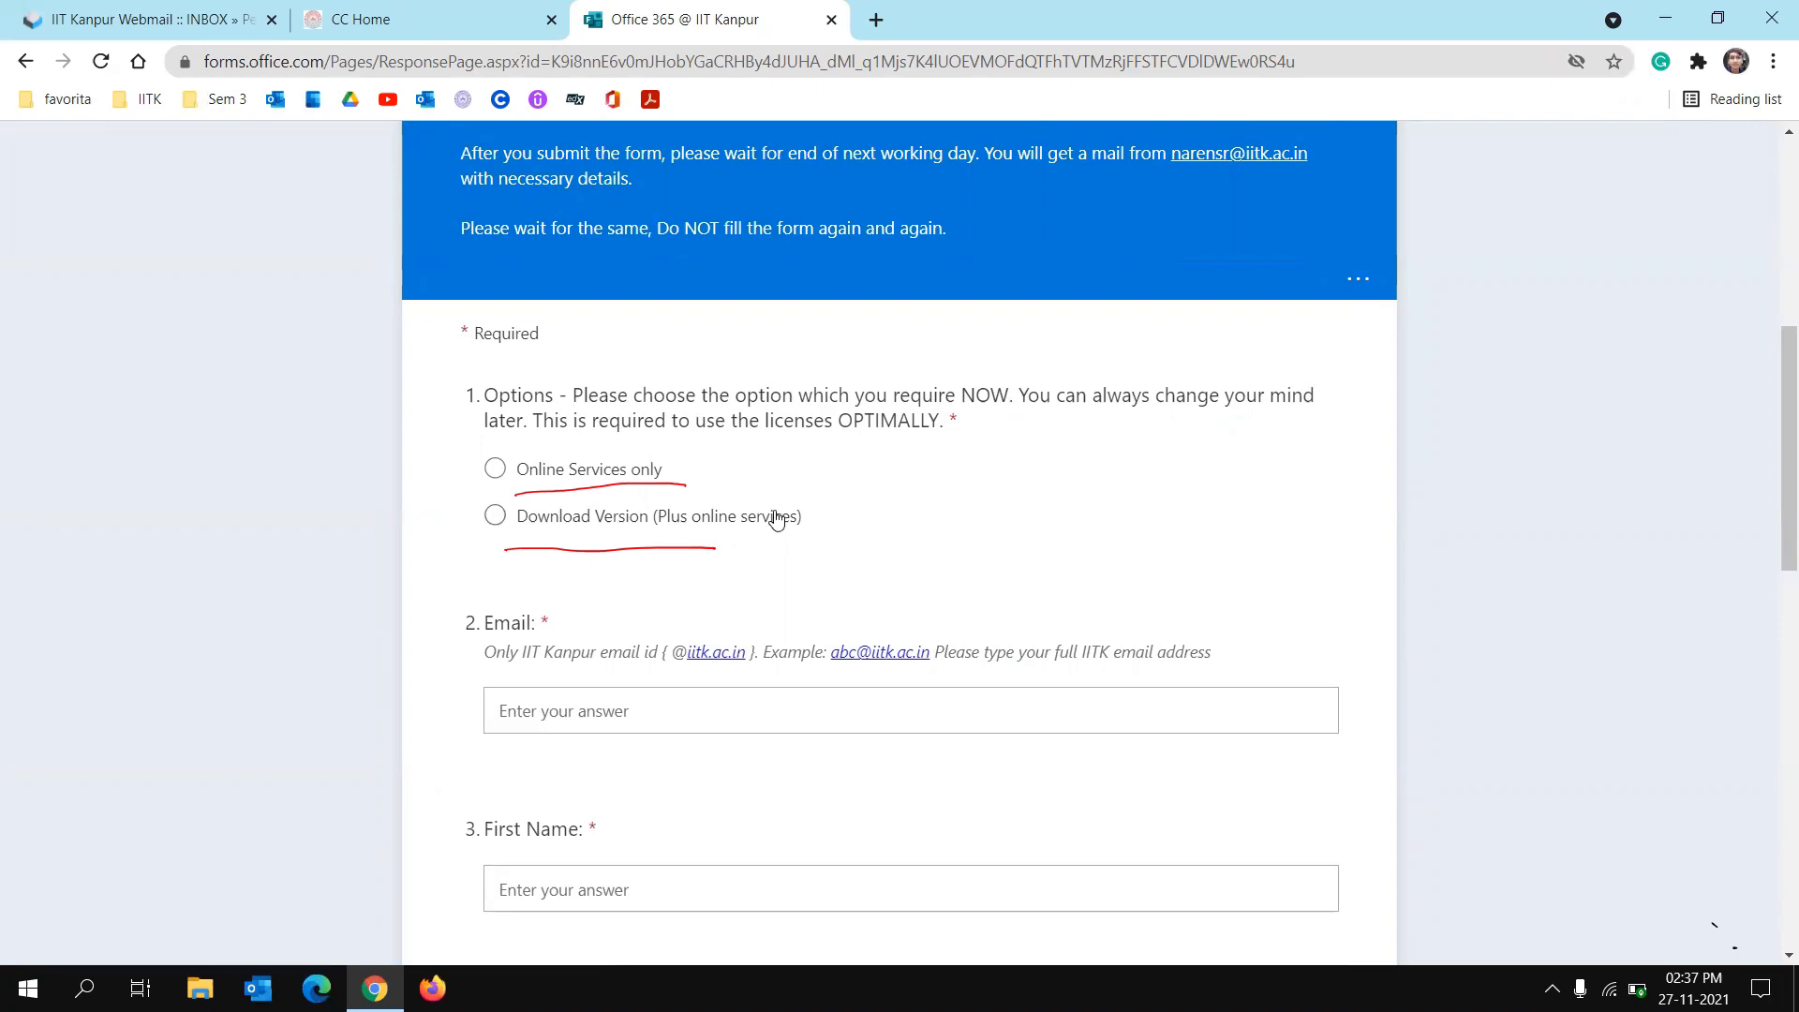
key("Escape")
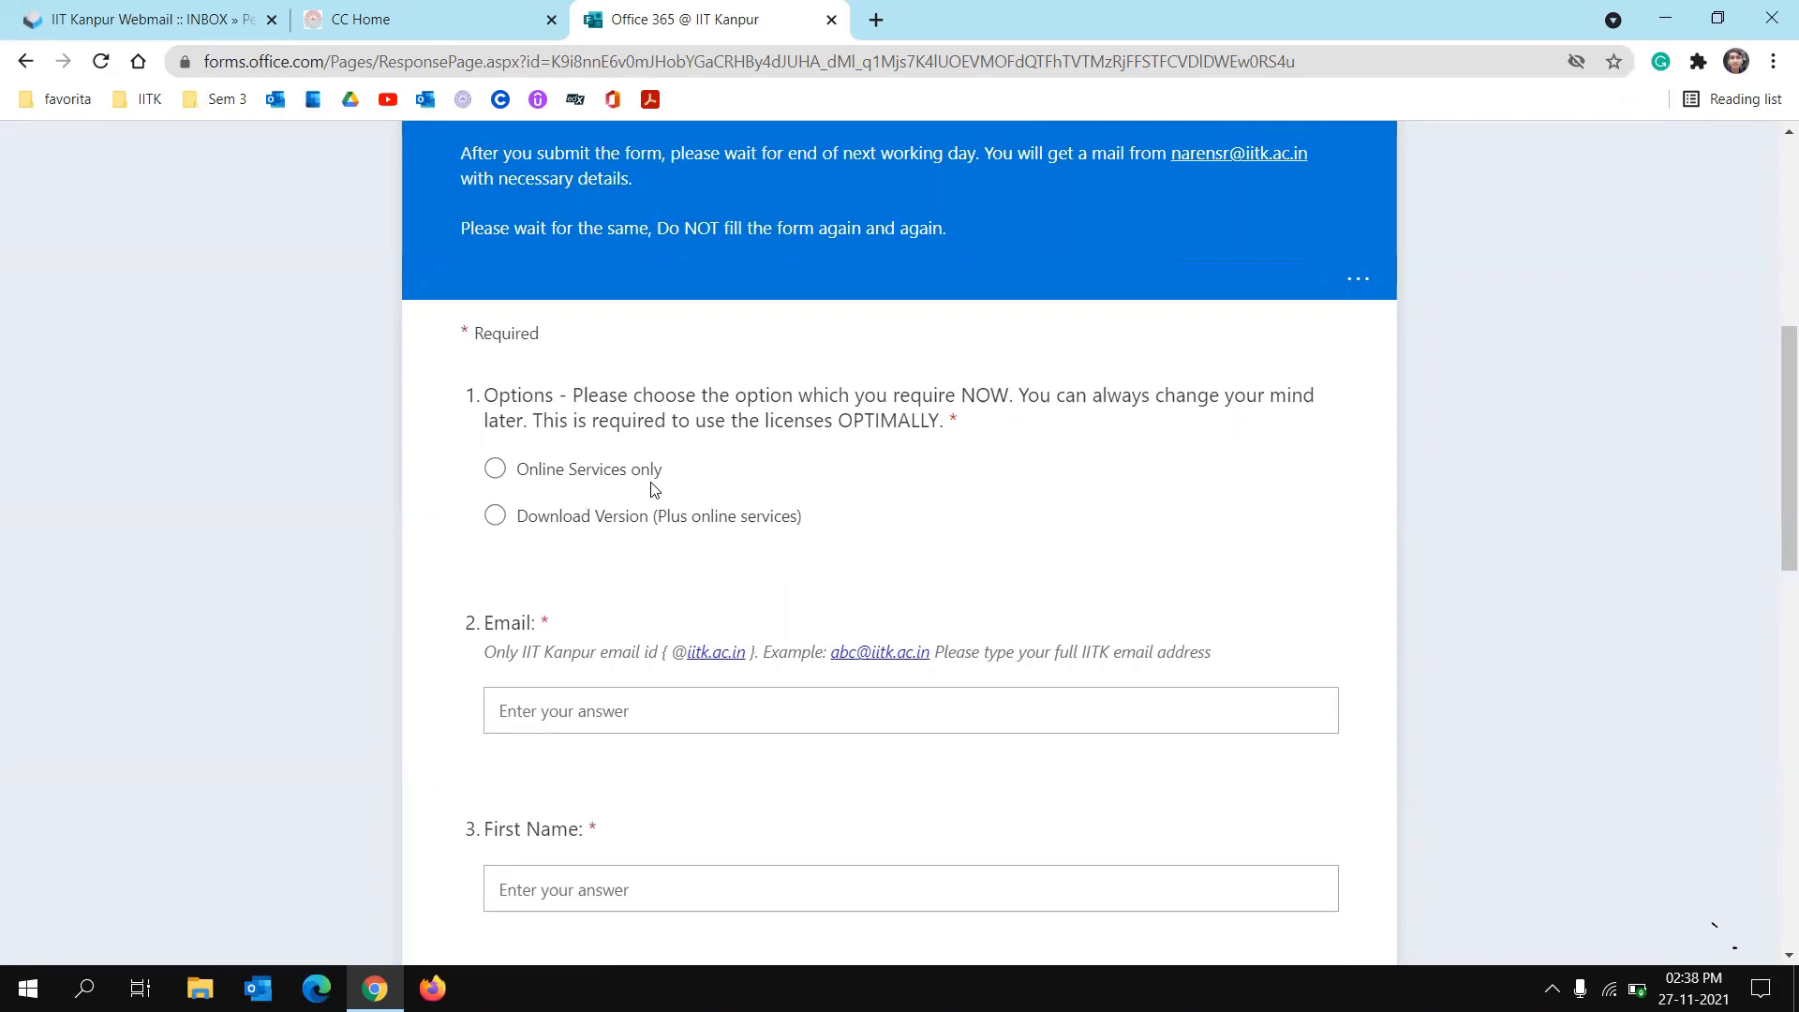
left_click_drag(676, 473, 802, 458)
mouse_move(848, 443)
left_mouse_down()
mouse_move(823, 478)
mouse_move(855, 455)
left_mouse_up()
mouse_move(873, 444)
left_mouse_down()
mouse_move(842, 481)
mouse_move(985, 485)
mouse_move(999, 461)
mouse_move(1073, 484)
left_mouse_up()
left_click(949, 482)
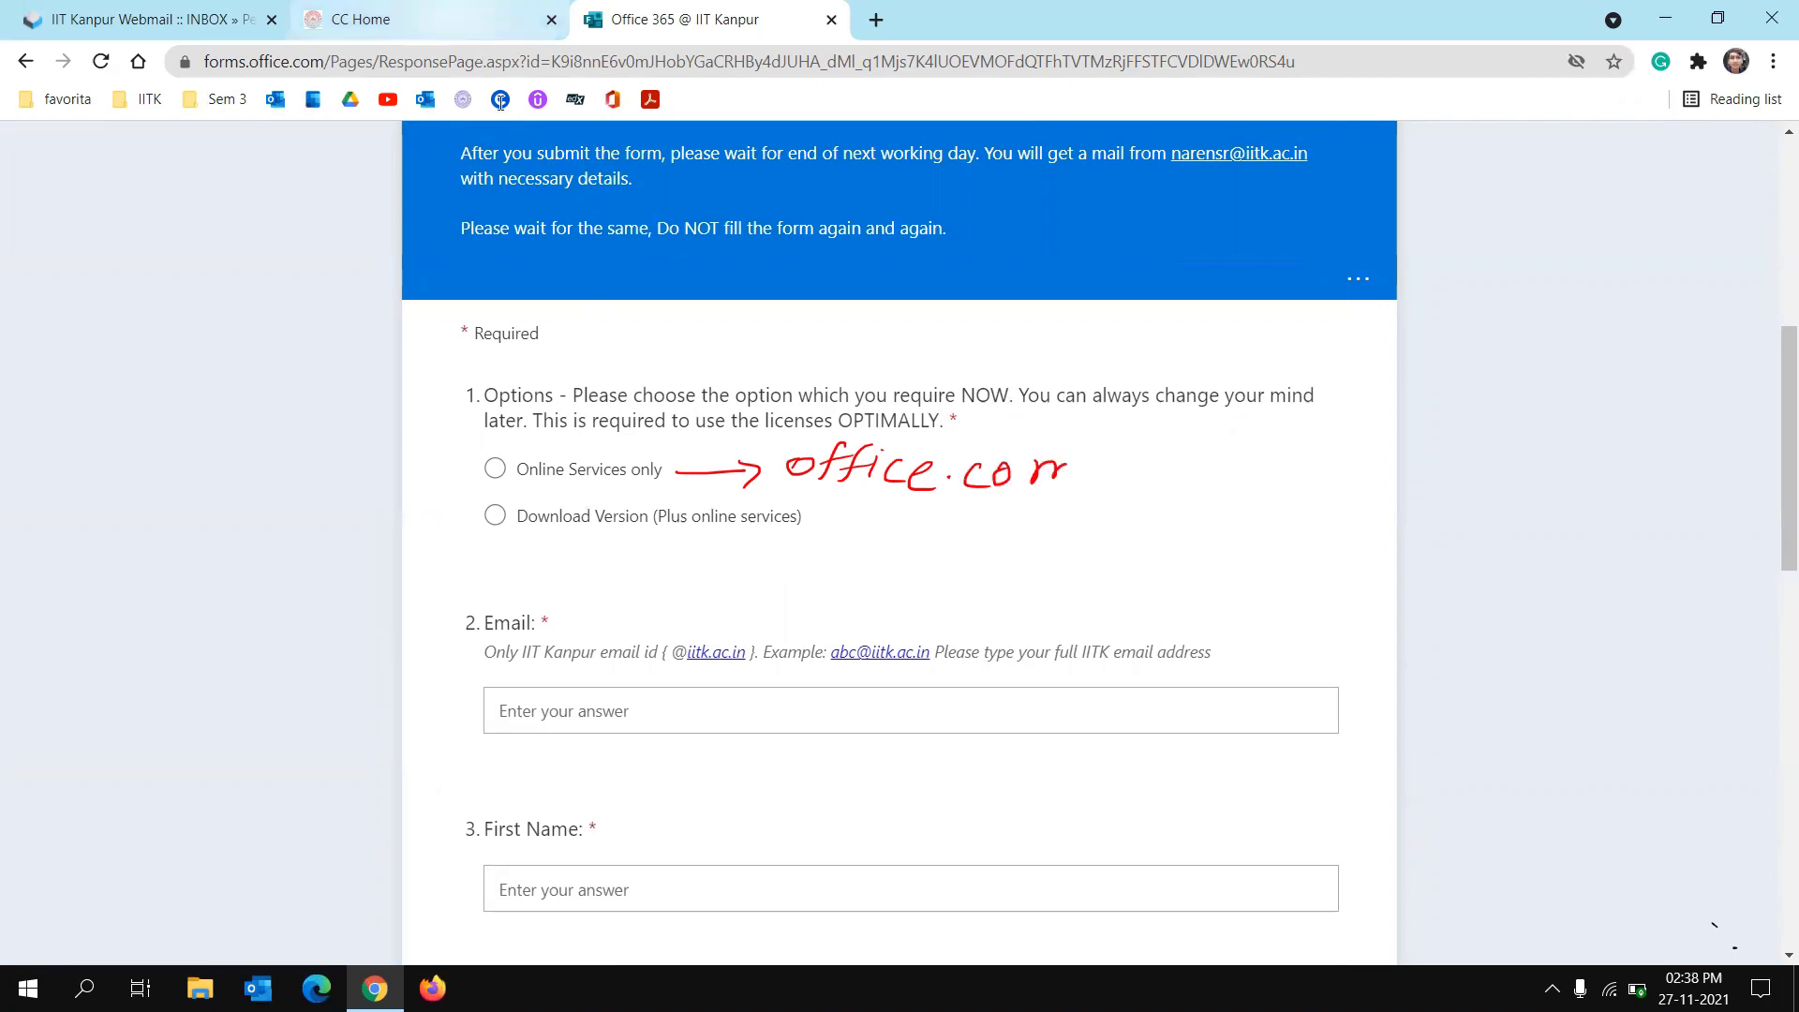
Step: Choose Download Version (Plus online services), annotating it as online and offline
left_click(497, 515)
mouse_move(815, 520)
left_mouse_down()
mouse_move(881, 522)
mouse_move(862, 541)
left_mouse_up()
mouse_move(913, 518)
left_mouse_down()
mouse_move(1029, 511)
mouse_move(1113, 536)
left_mouse_up()
left_click_drag(1132, 519, 1158, 519)
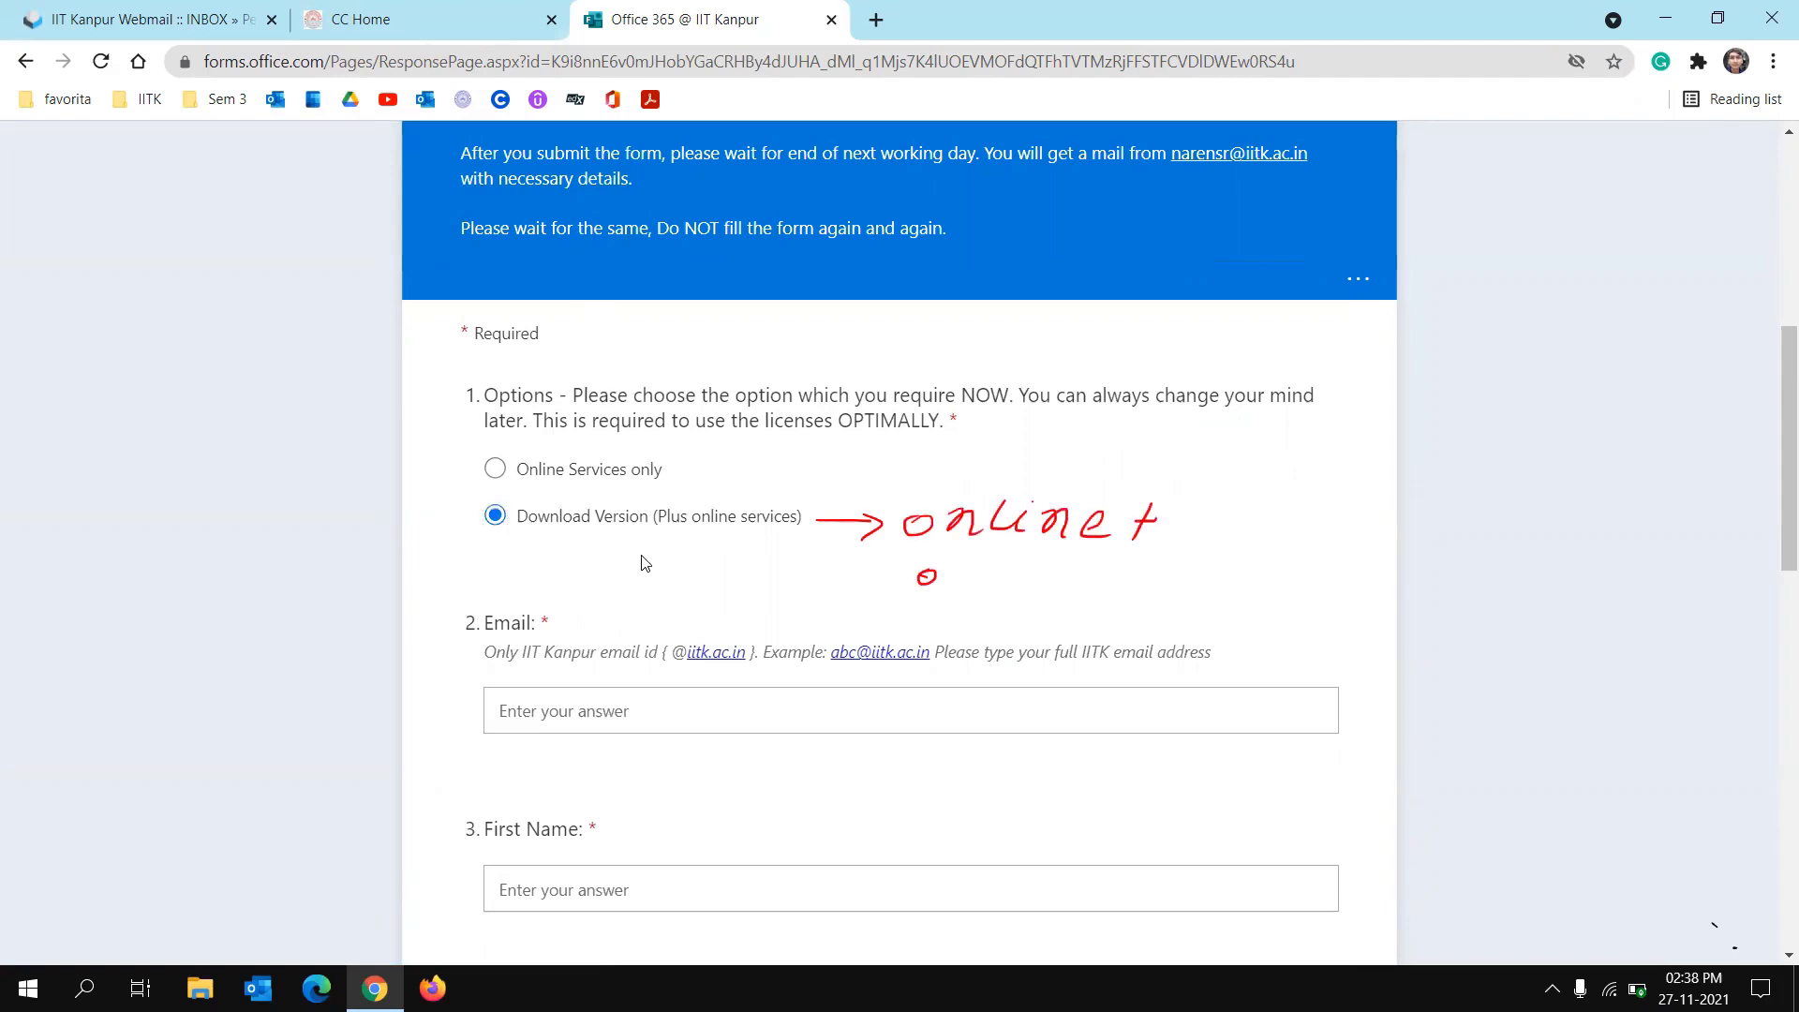
left_click_drag(970, 559, 957, 586)
left_click_drag(979, 577, 1068, 583)
left_click_drag(1073, 574, 1203, 587)
left_click_drag(1218, 566, 1229, 581)
Step: Scroll through the Email, Name, Department, Designation and PF Number fields, briefly checking webmail
scroll(643, 563, "down", 2)
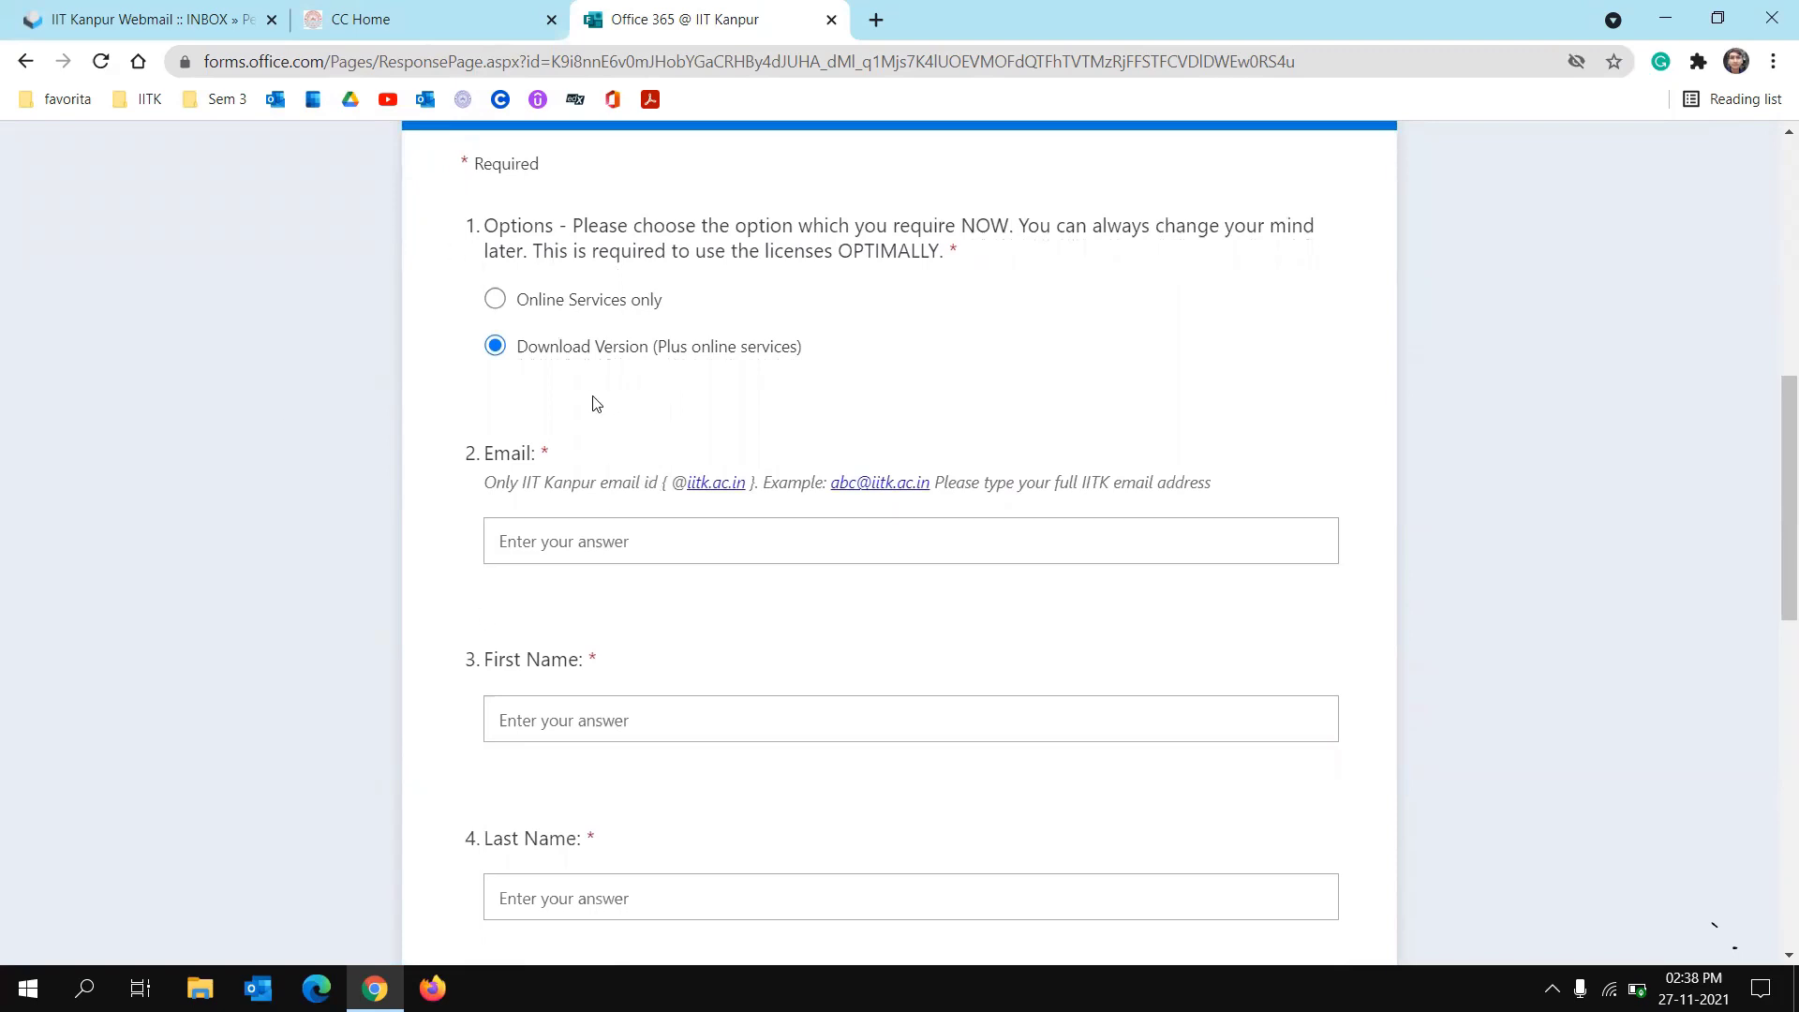
scroll(384, 602, "down", 1)
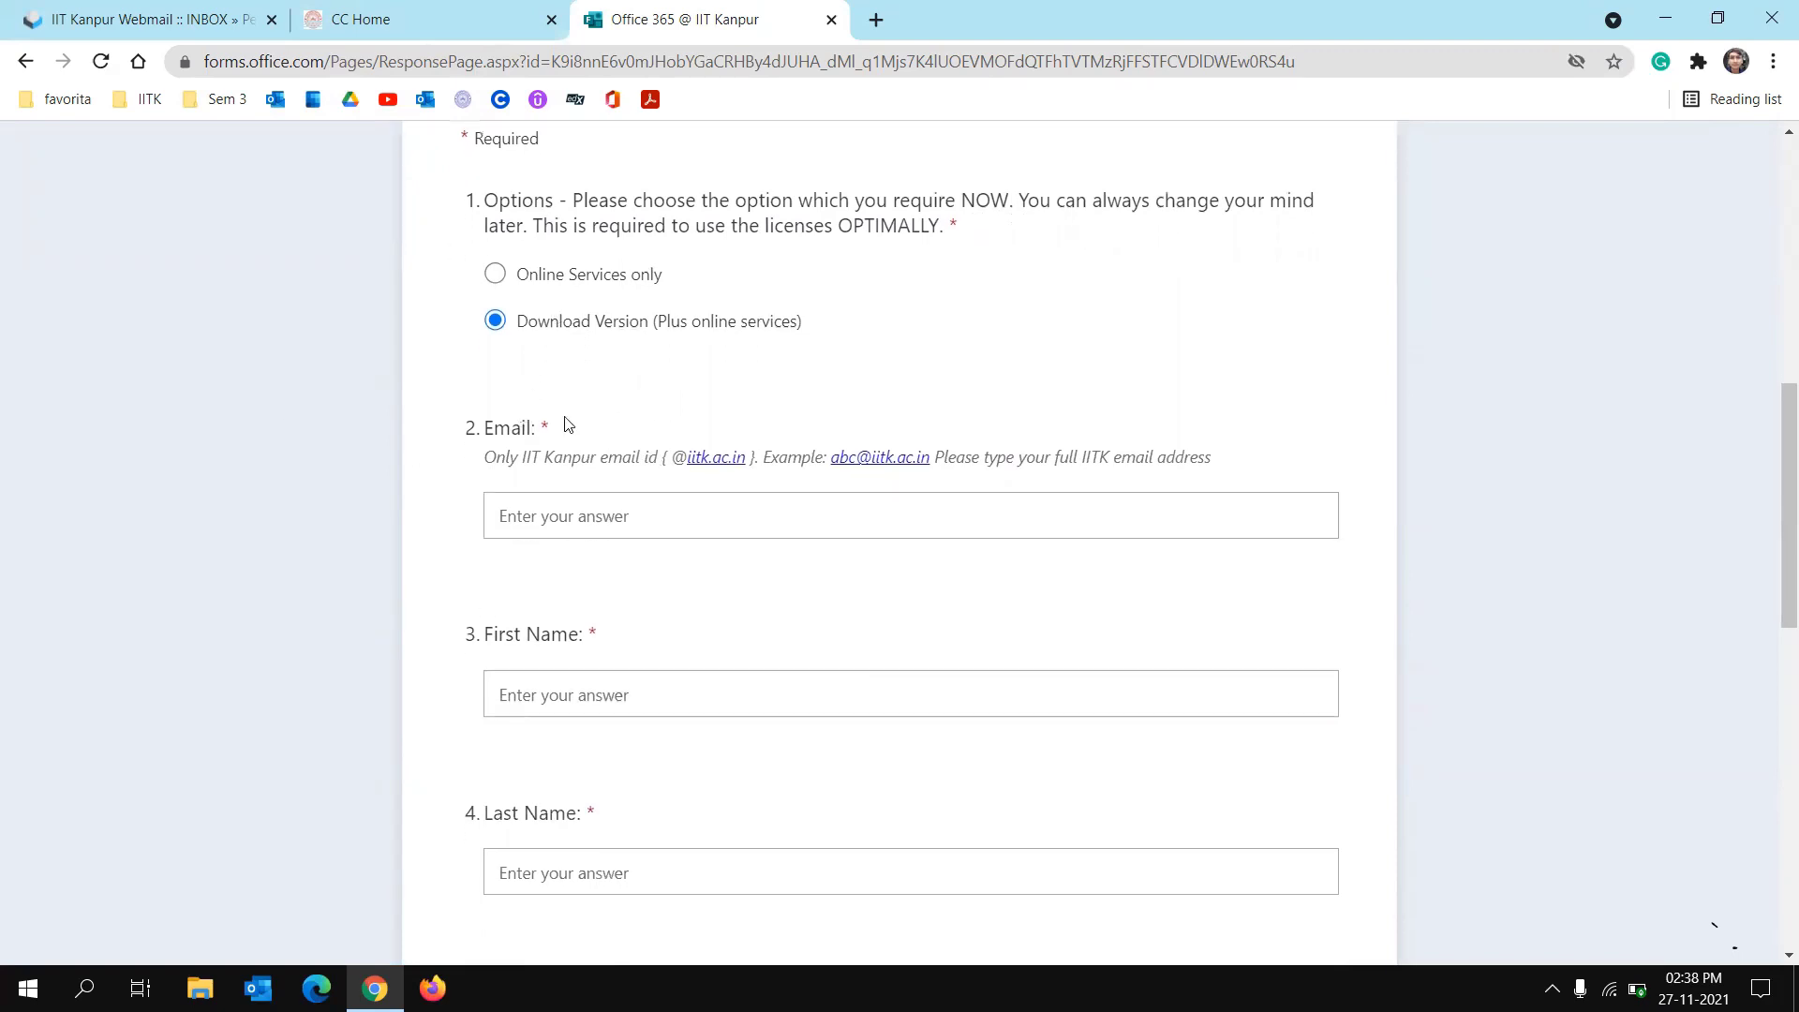
scroll(565, 423, "down", 2)
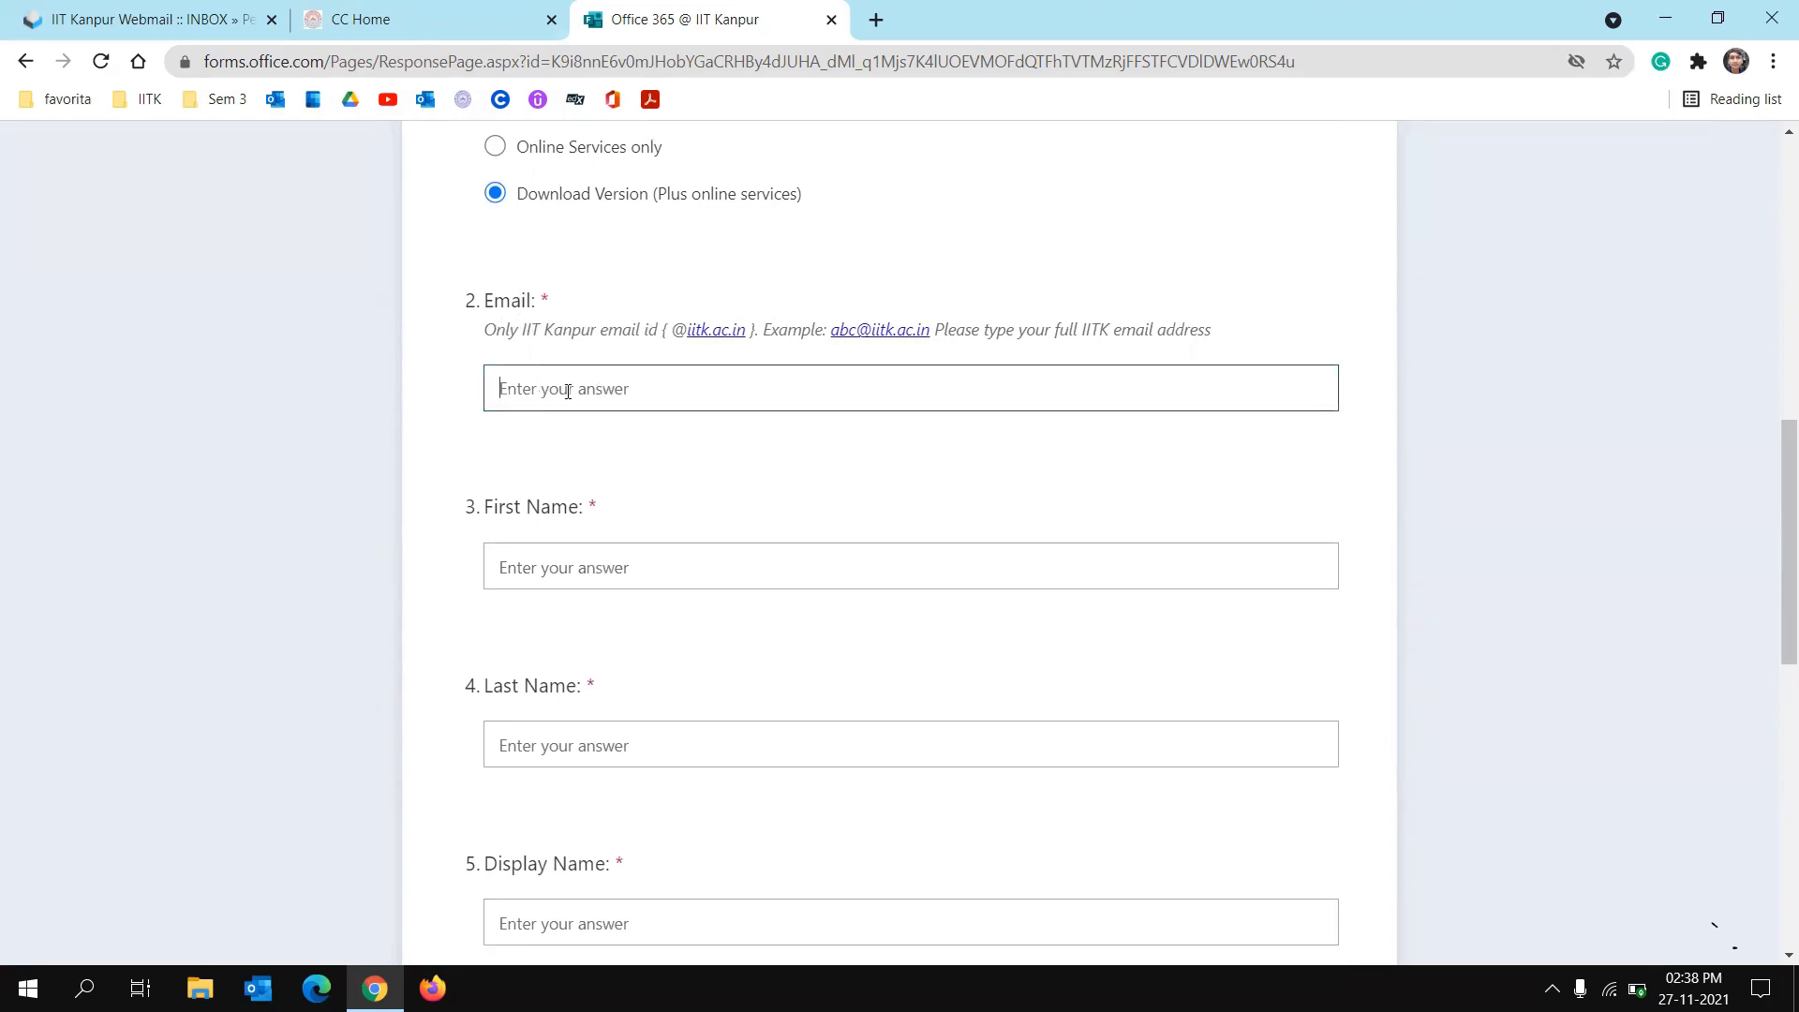
scroll(575, 637, "down", 2)
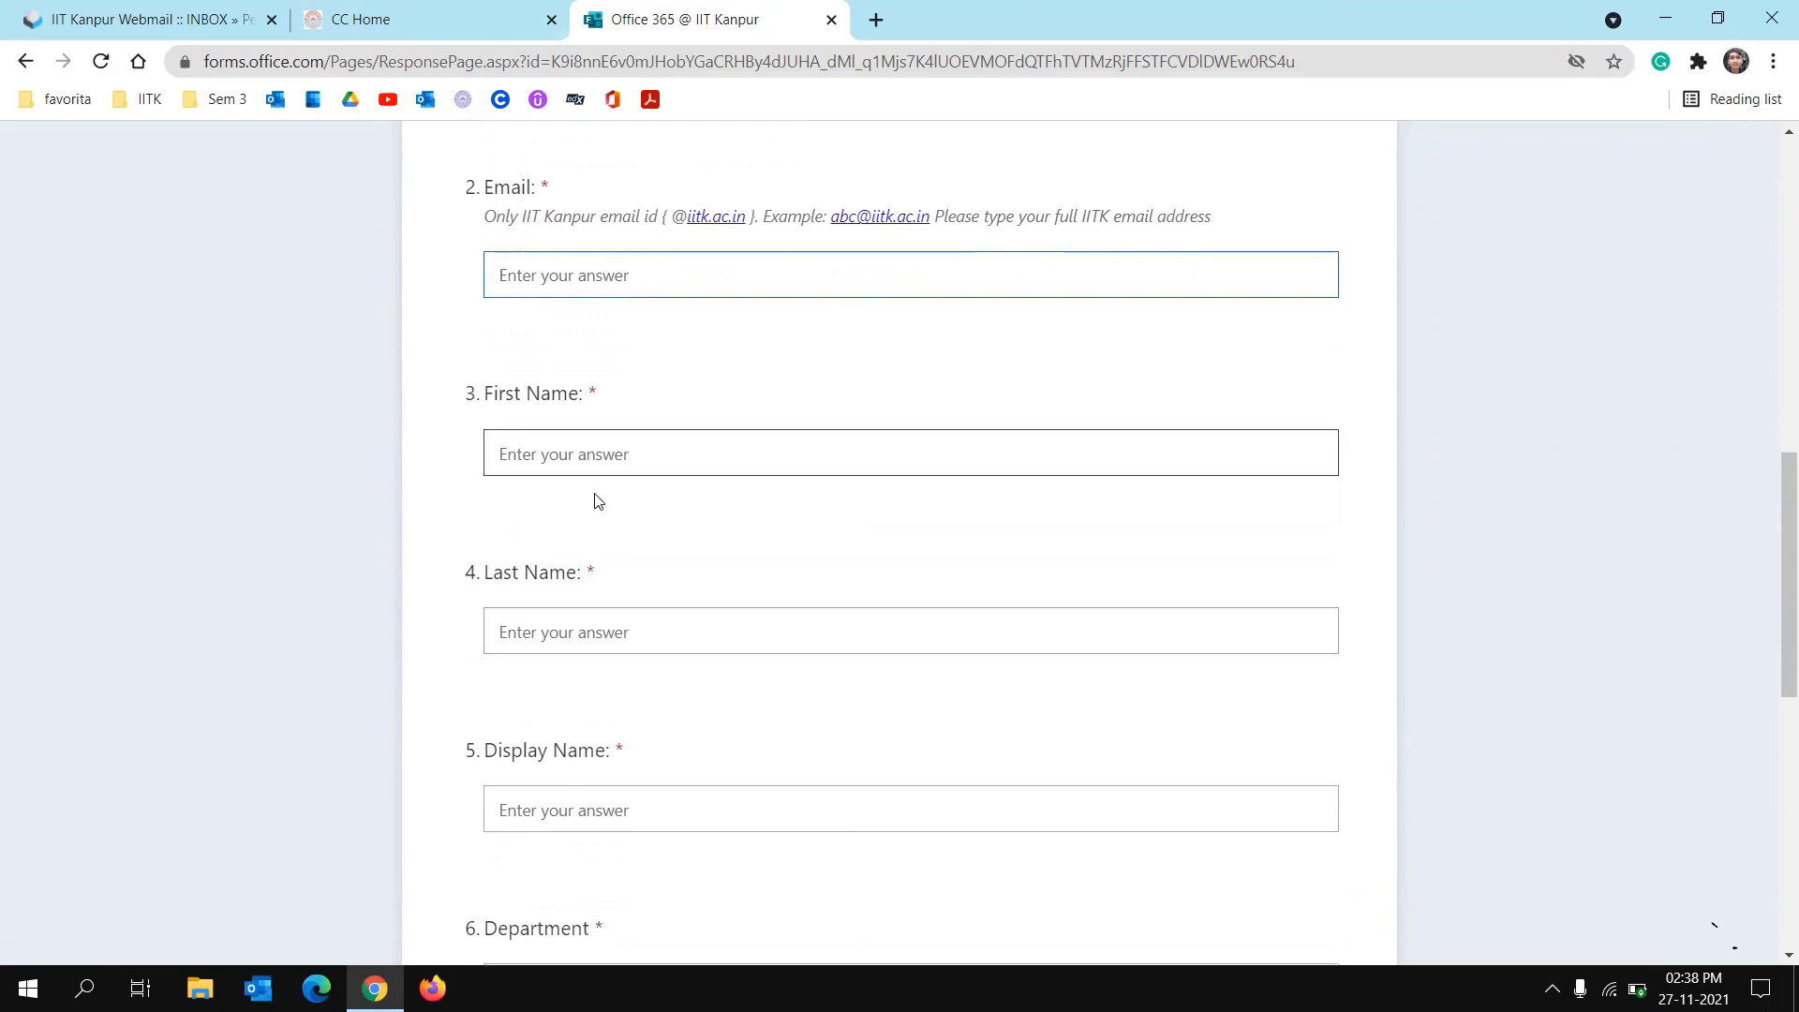
scroll(596, 614, "down", 4)
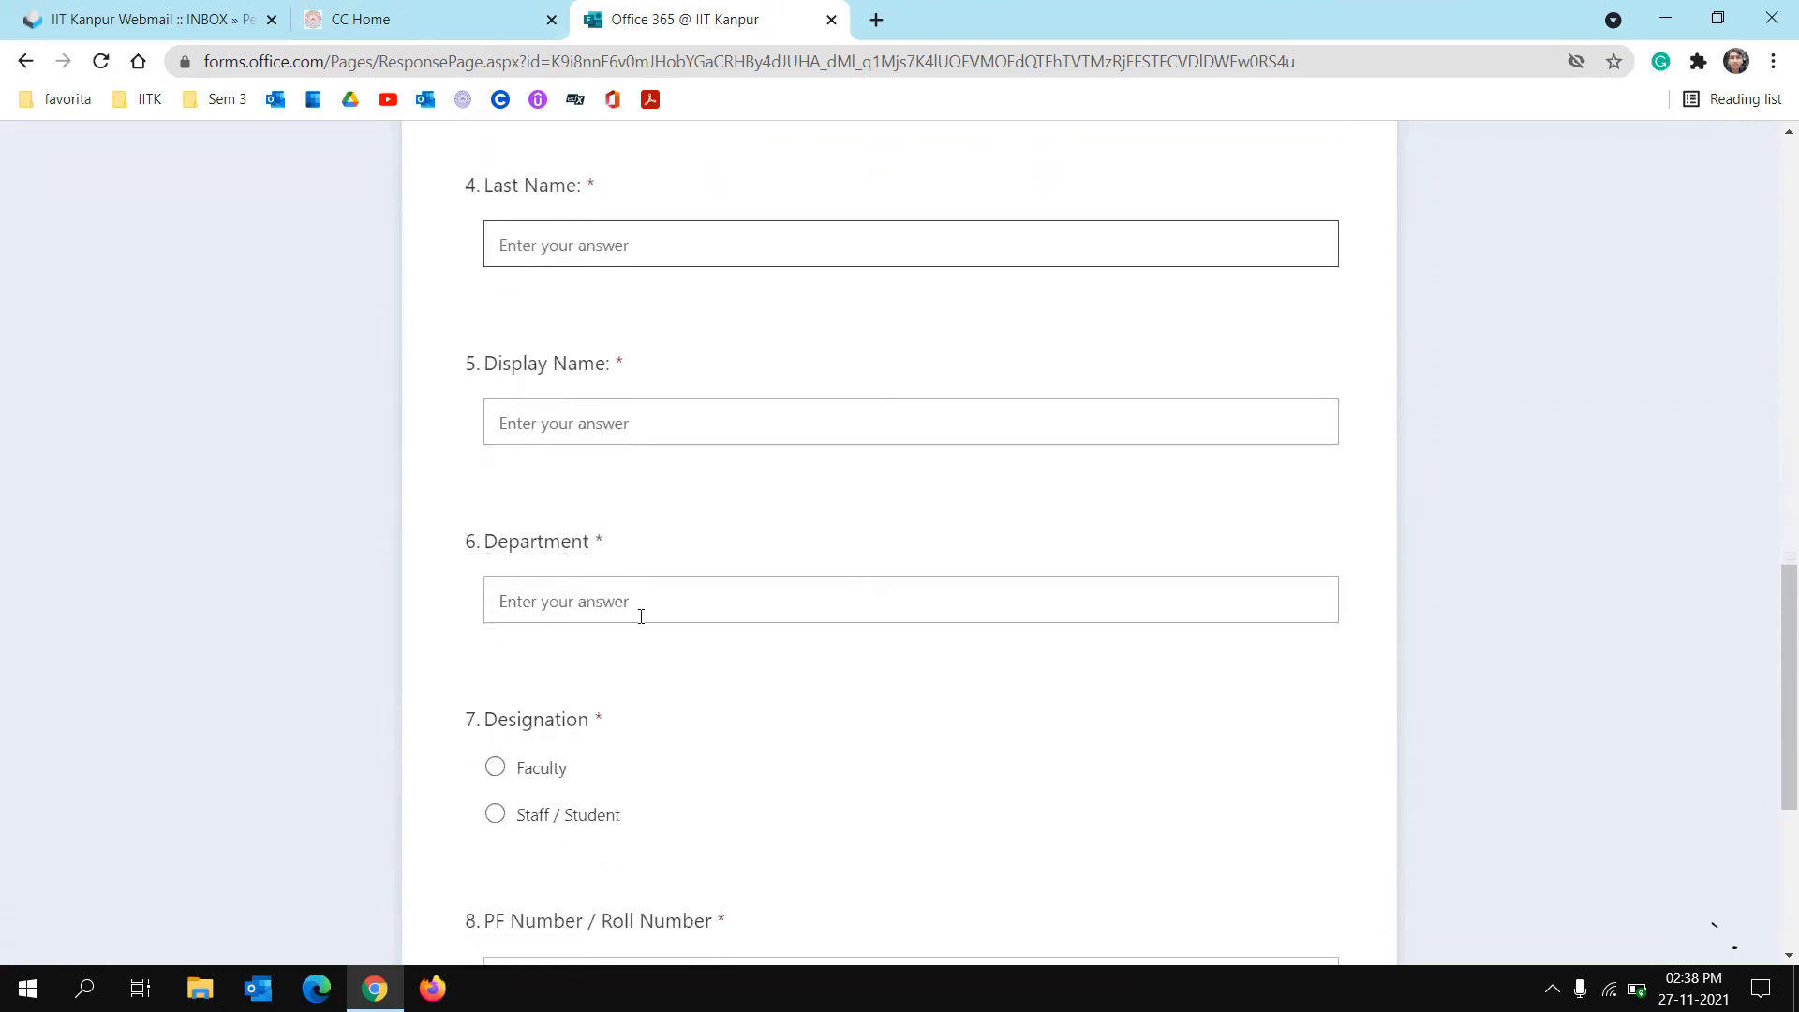
scroll(450, 743, "down", 3)
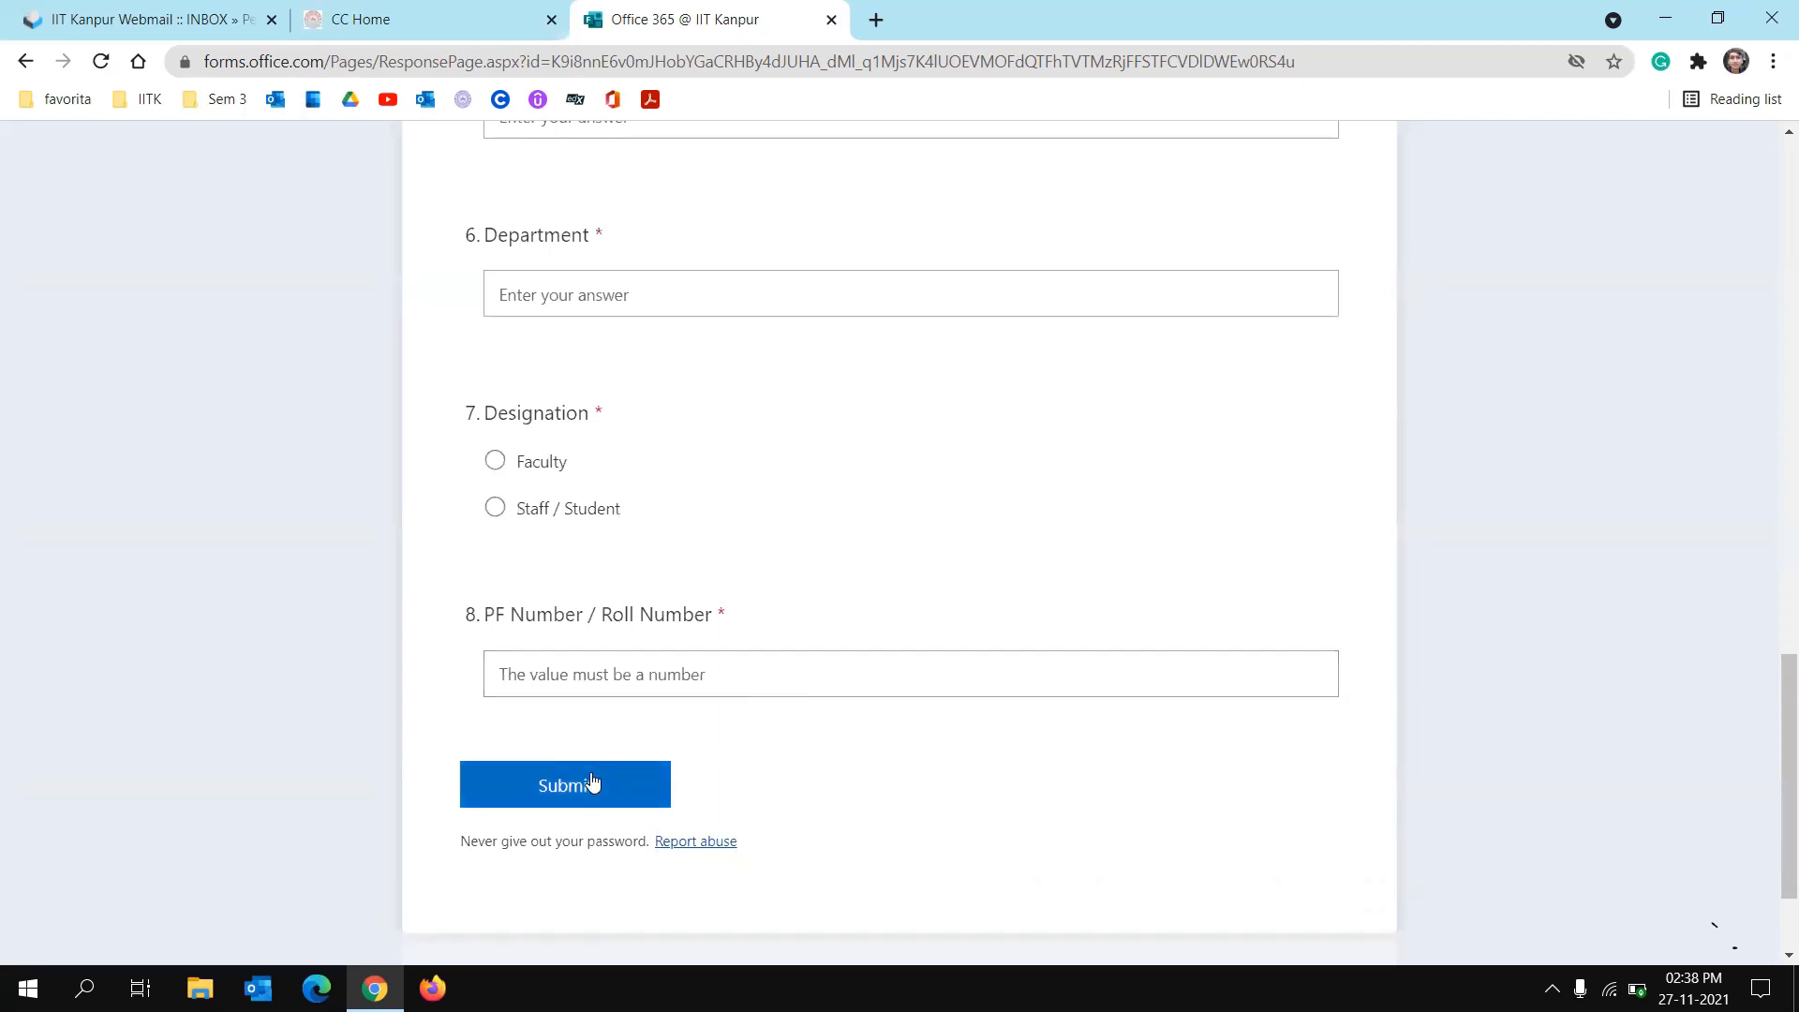
scroll(733, 659, "up", 1)
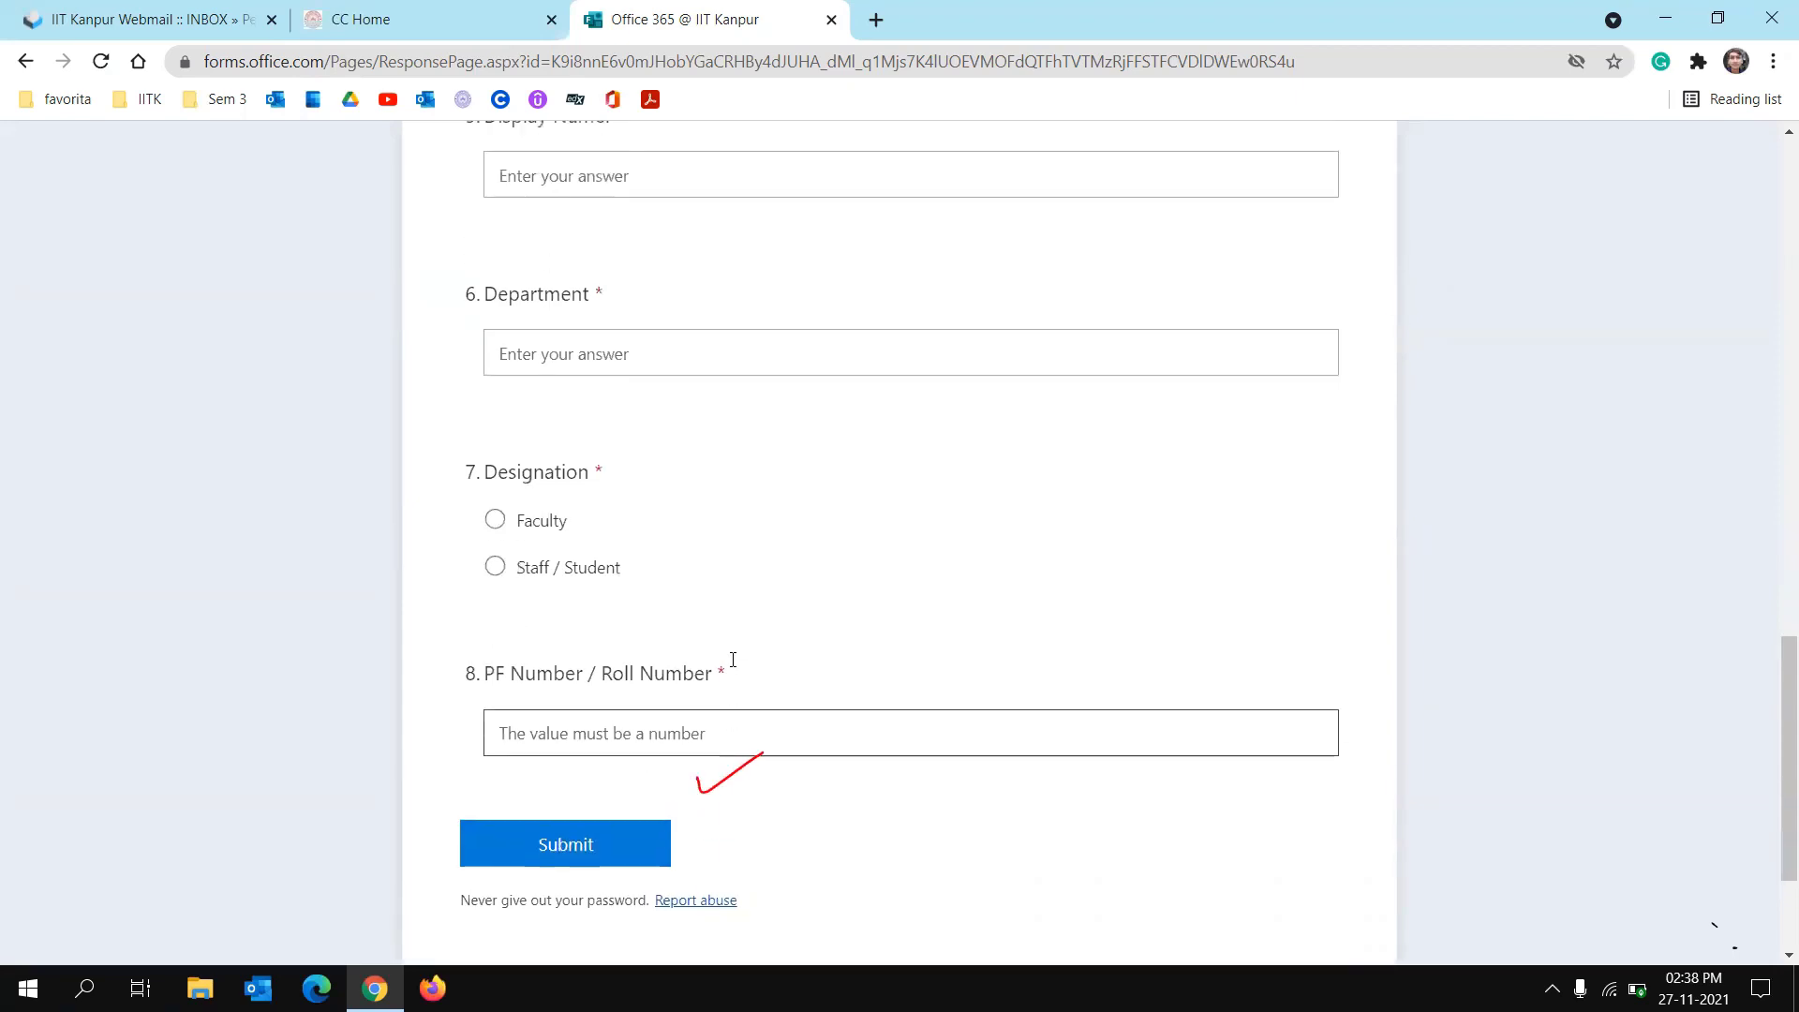
scroll(461, 456, "up", 4)
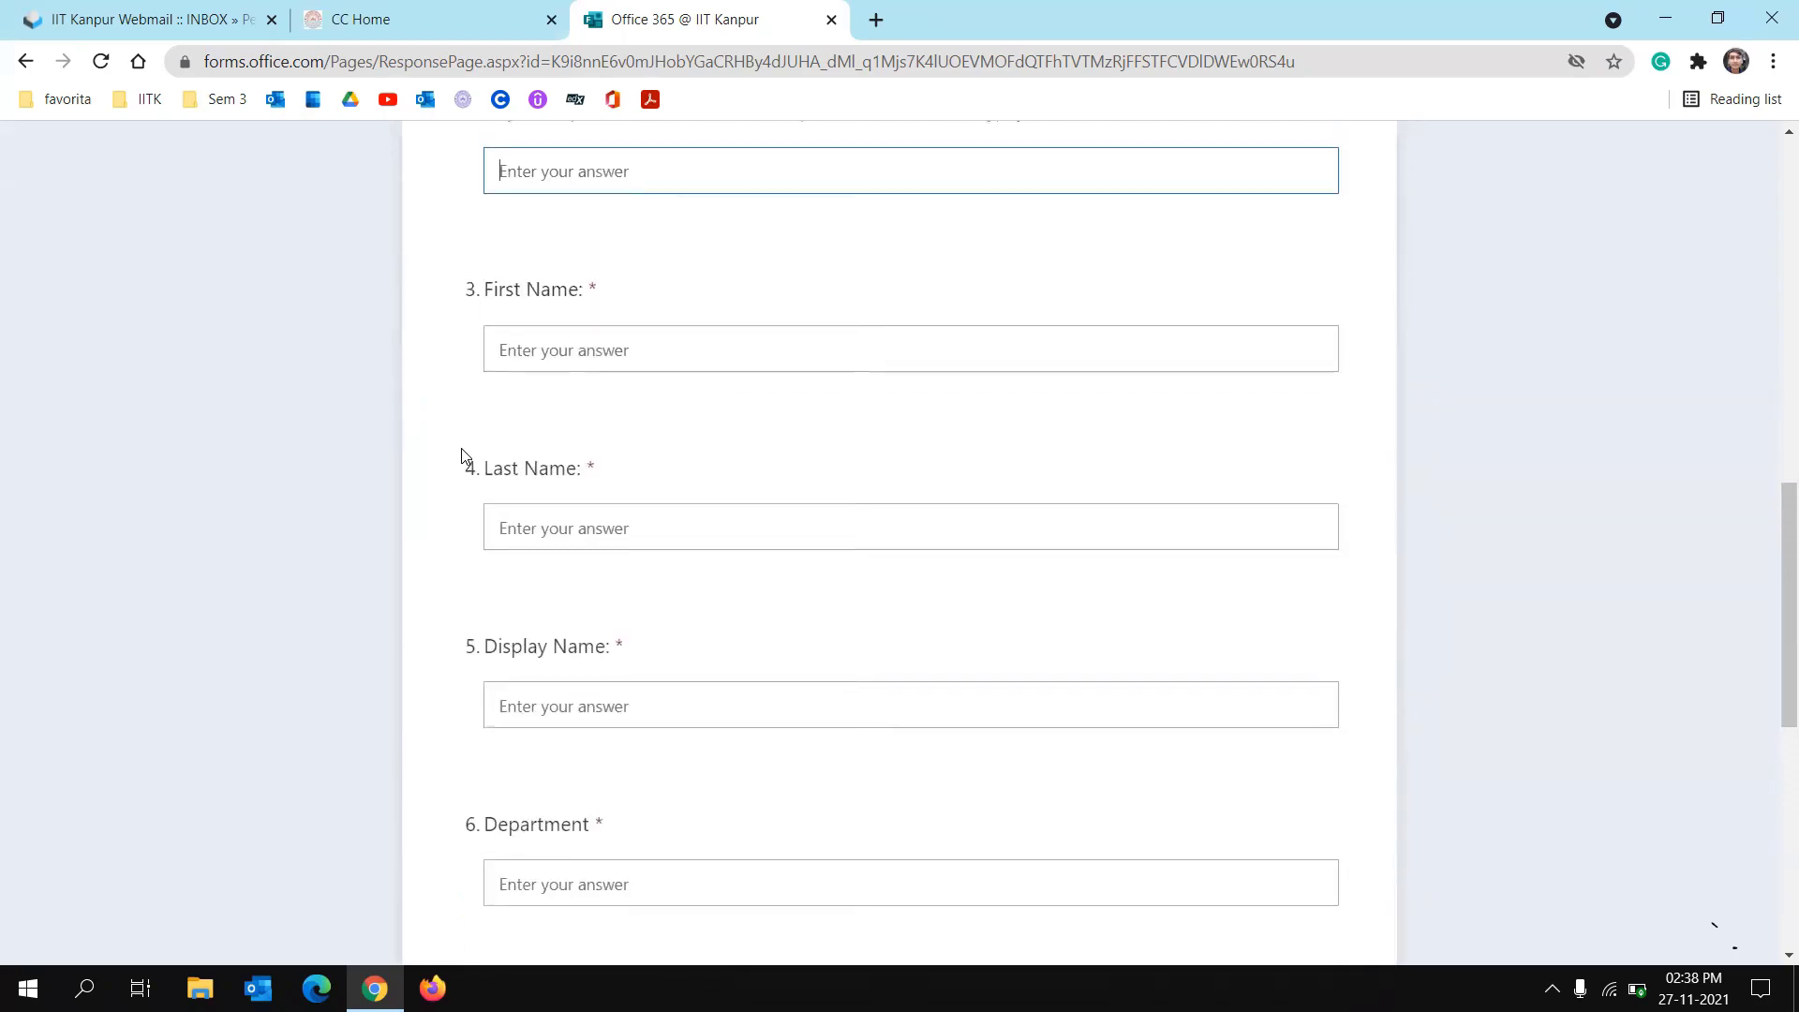
scroll(462, 457, "up", 1)
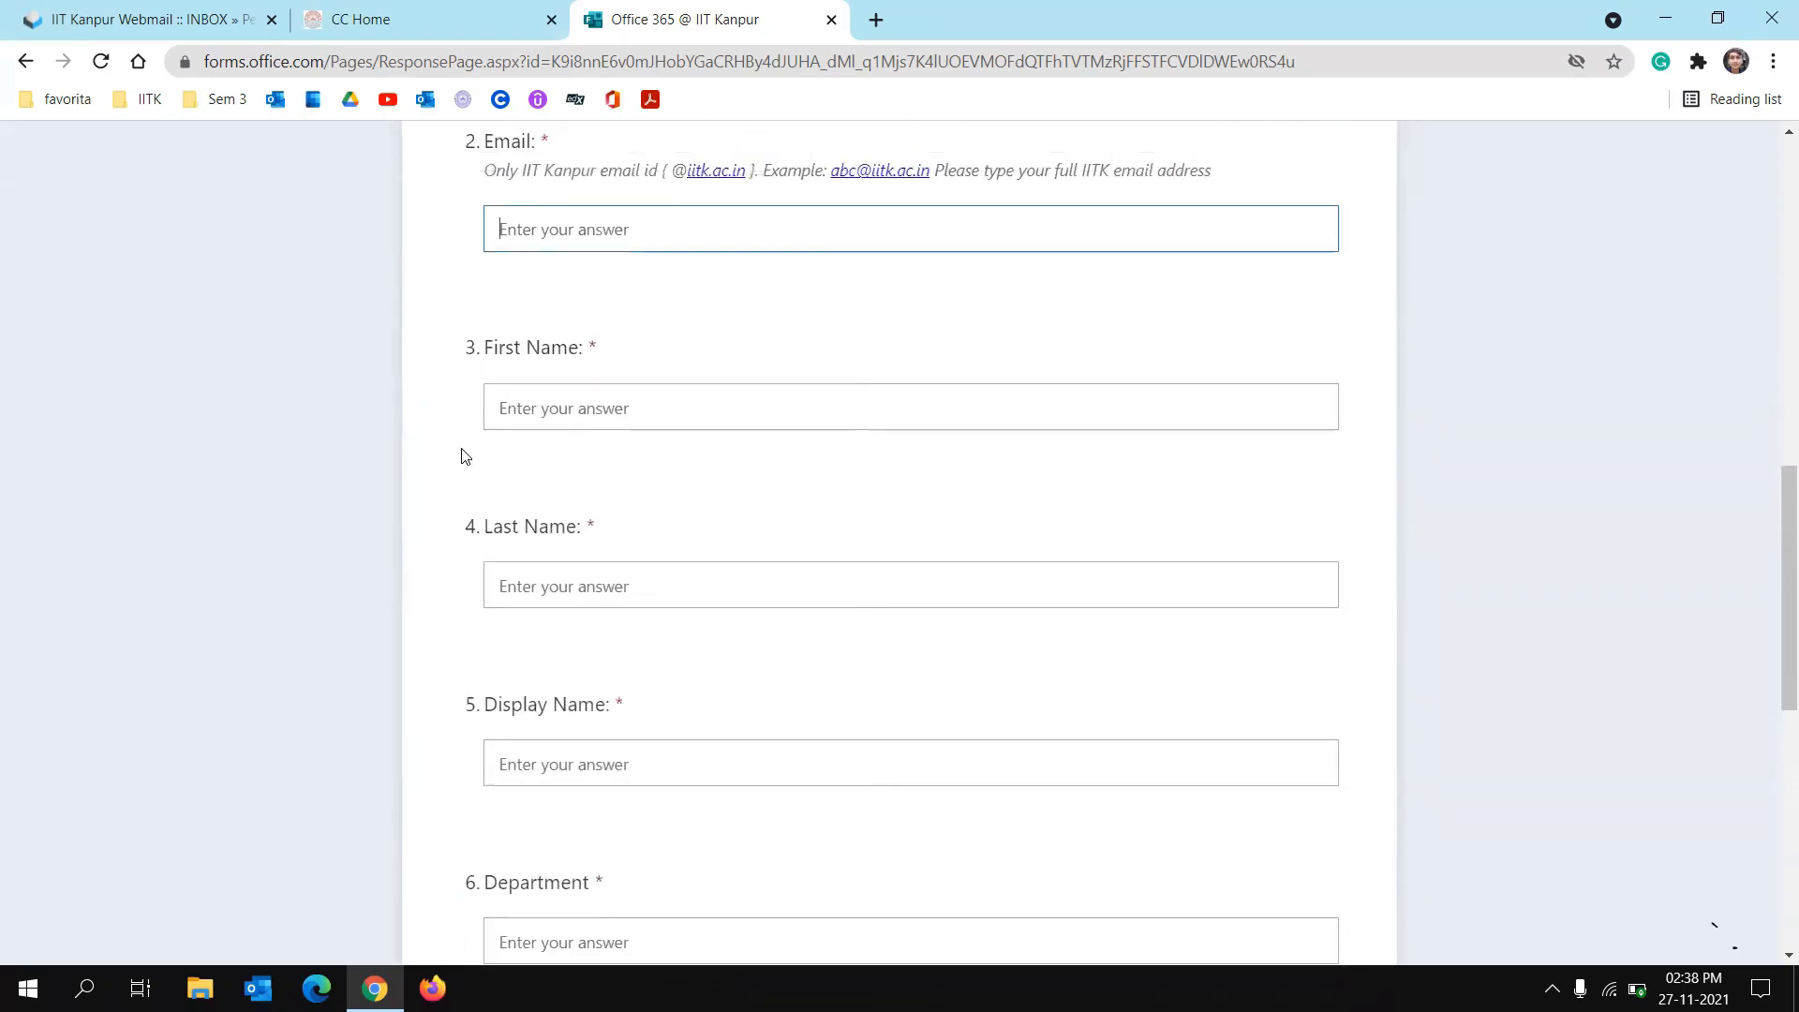
left_click(106, 11)
left_click(684, 18)
scroll(659, 339, "up", 2)
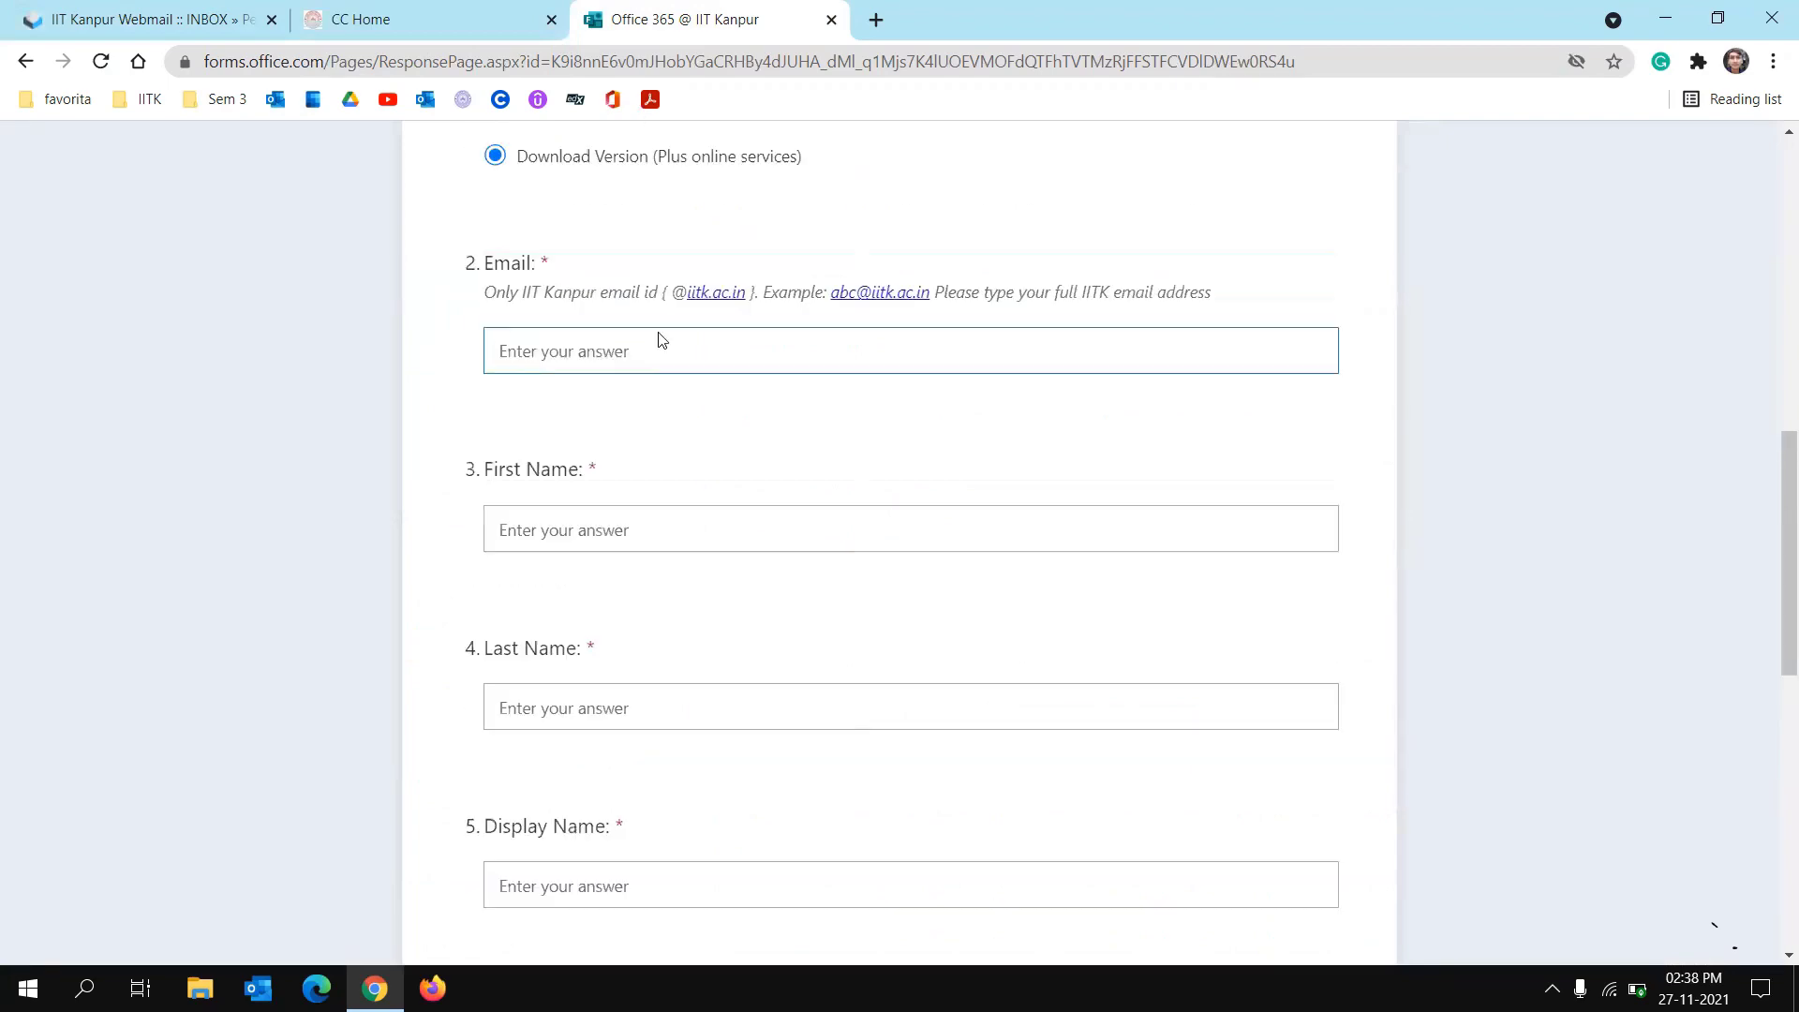
Step: Open the 'Information for Microsoft Office 365' email in webmail, then return to the Computer Centre page
left_click(166, 11)
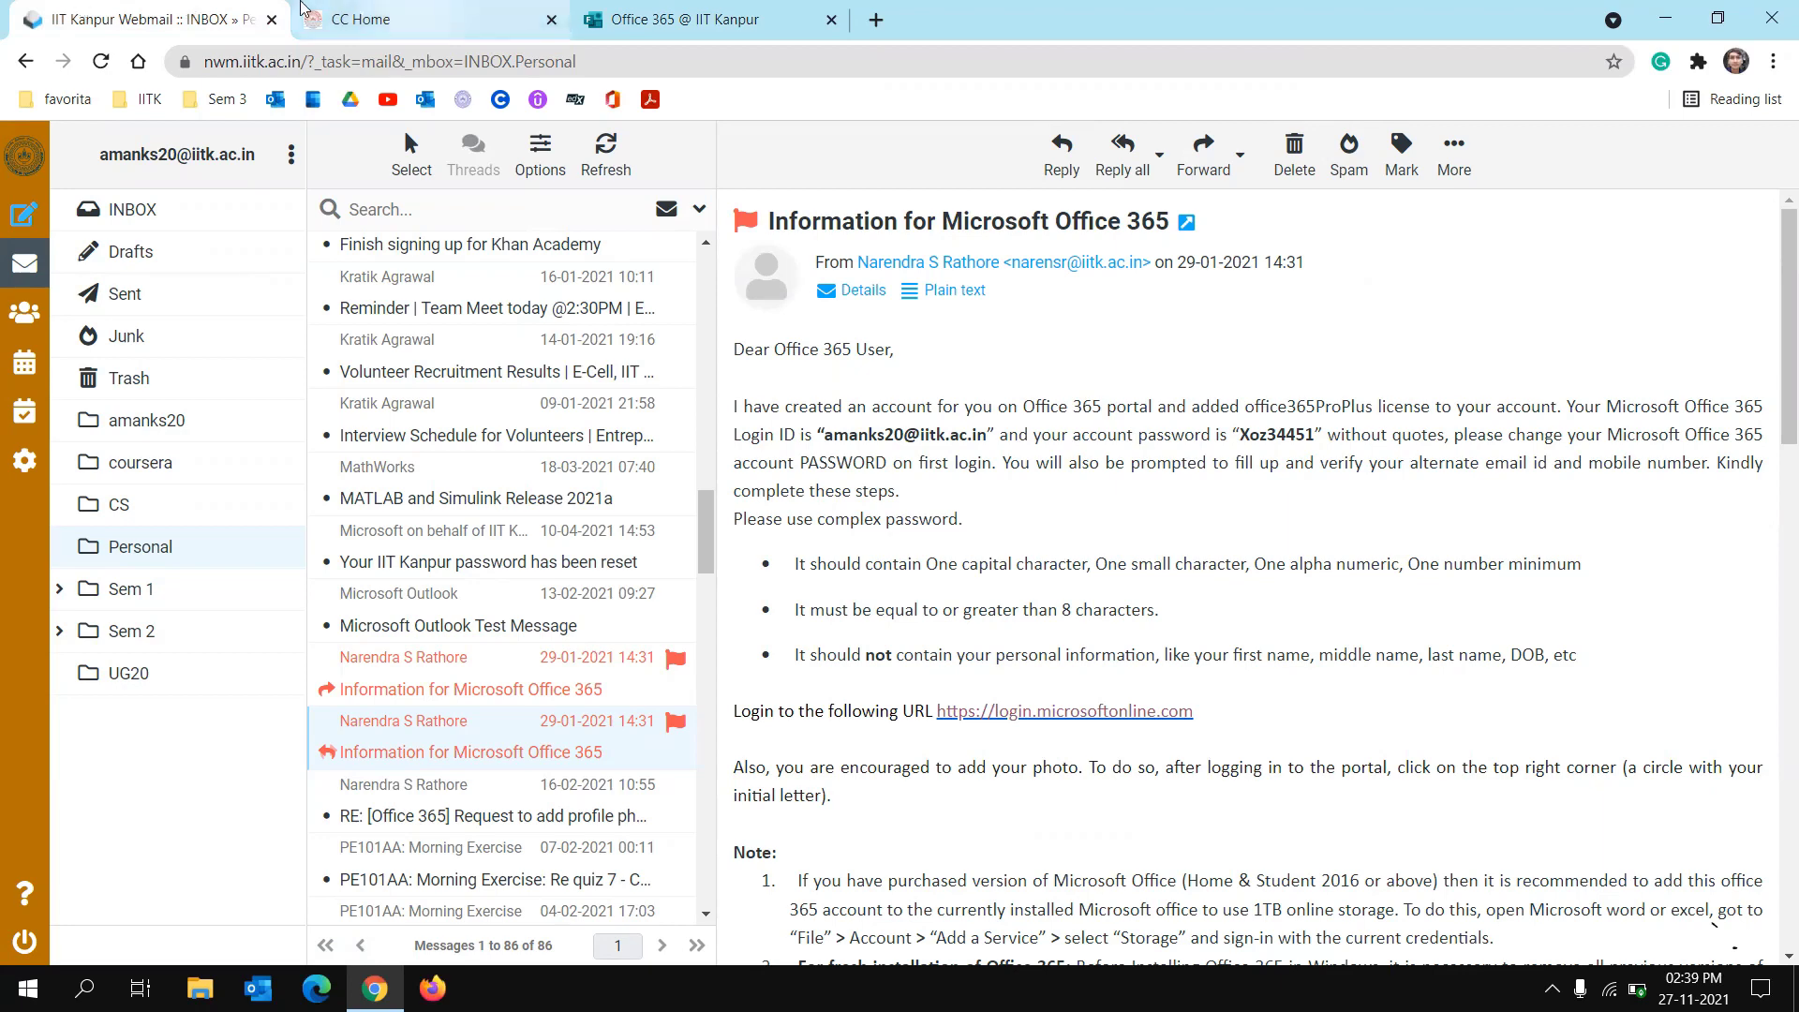
left_click(301, 7)
Step: Load office.com in the Computer Centre tab
left_click(405, 64)
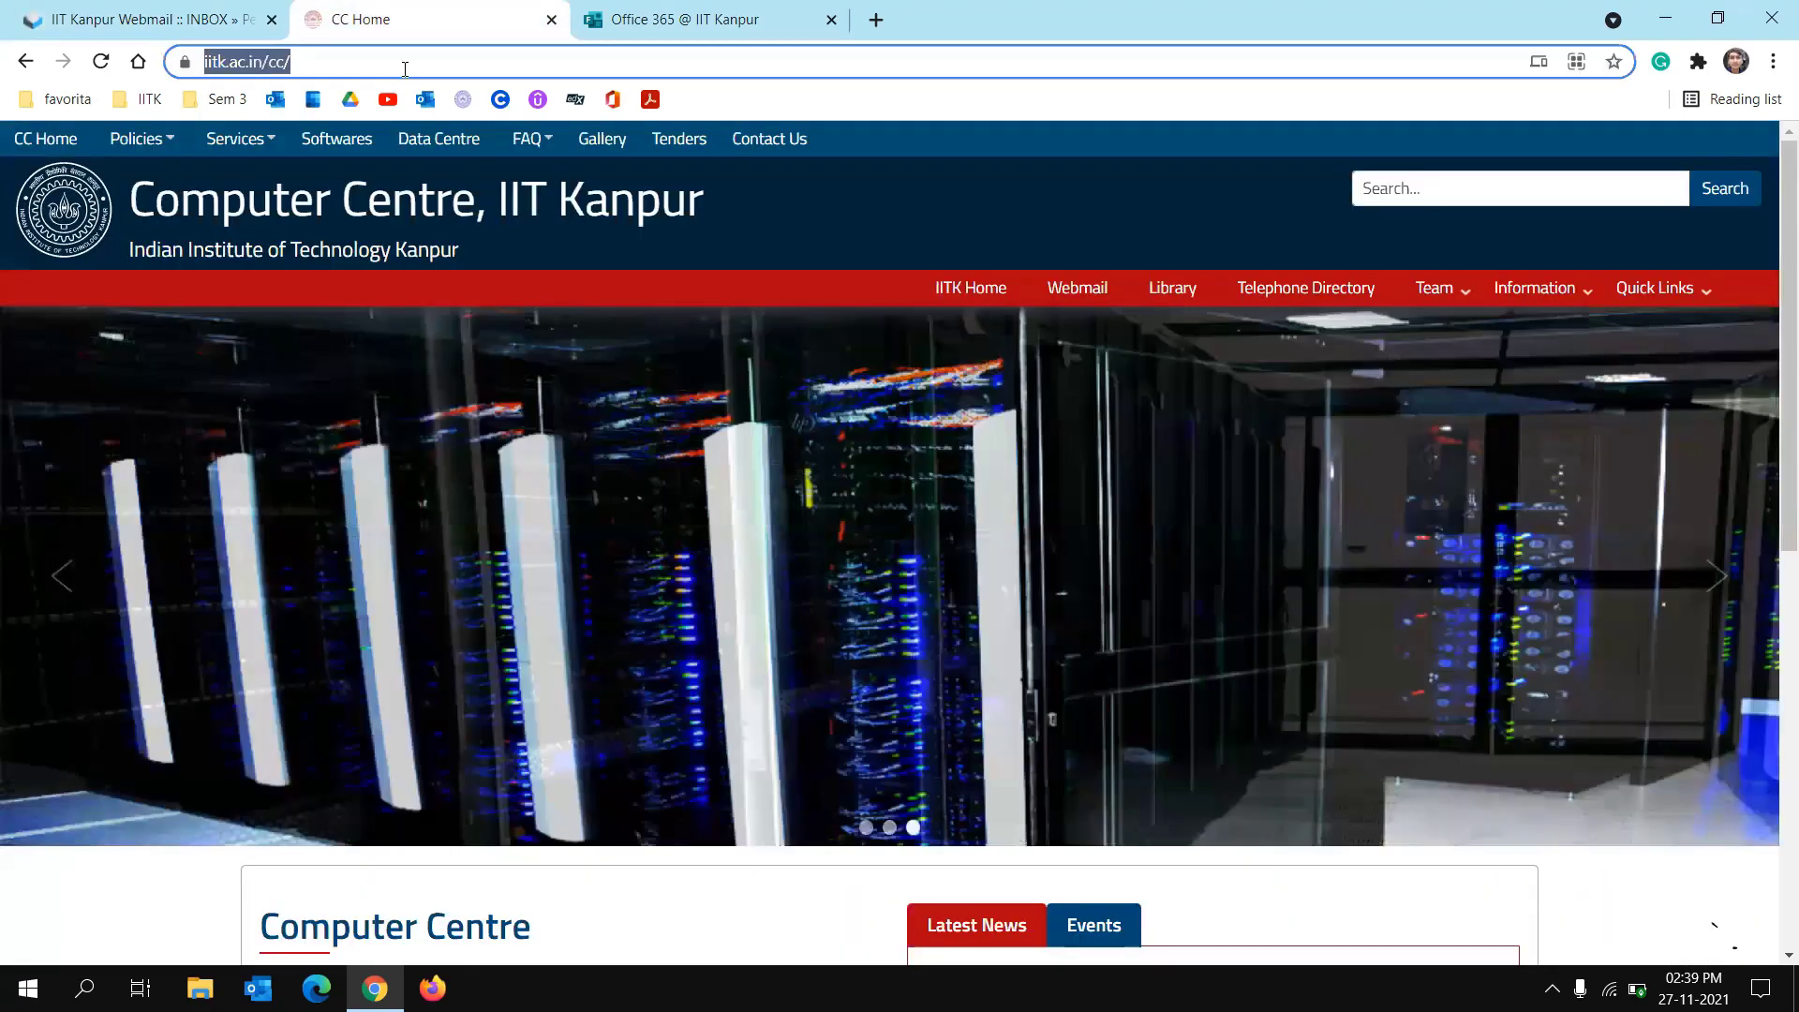
type("office.com")
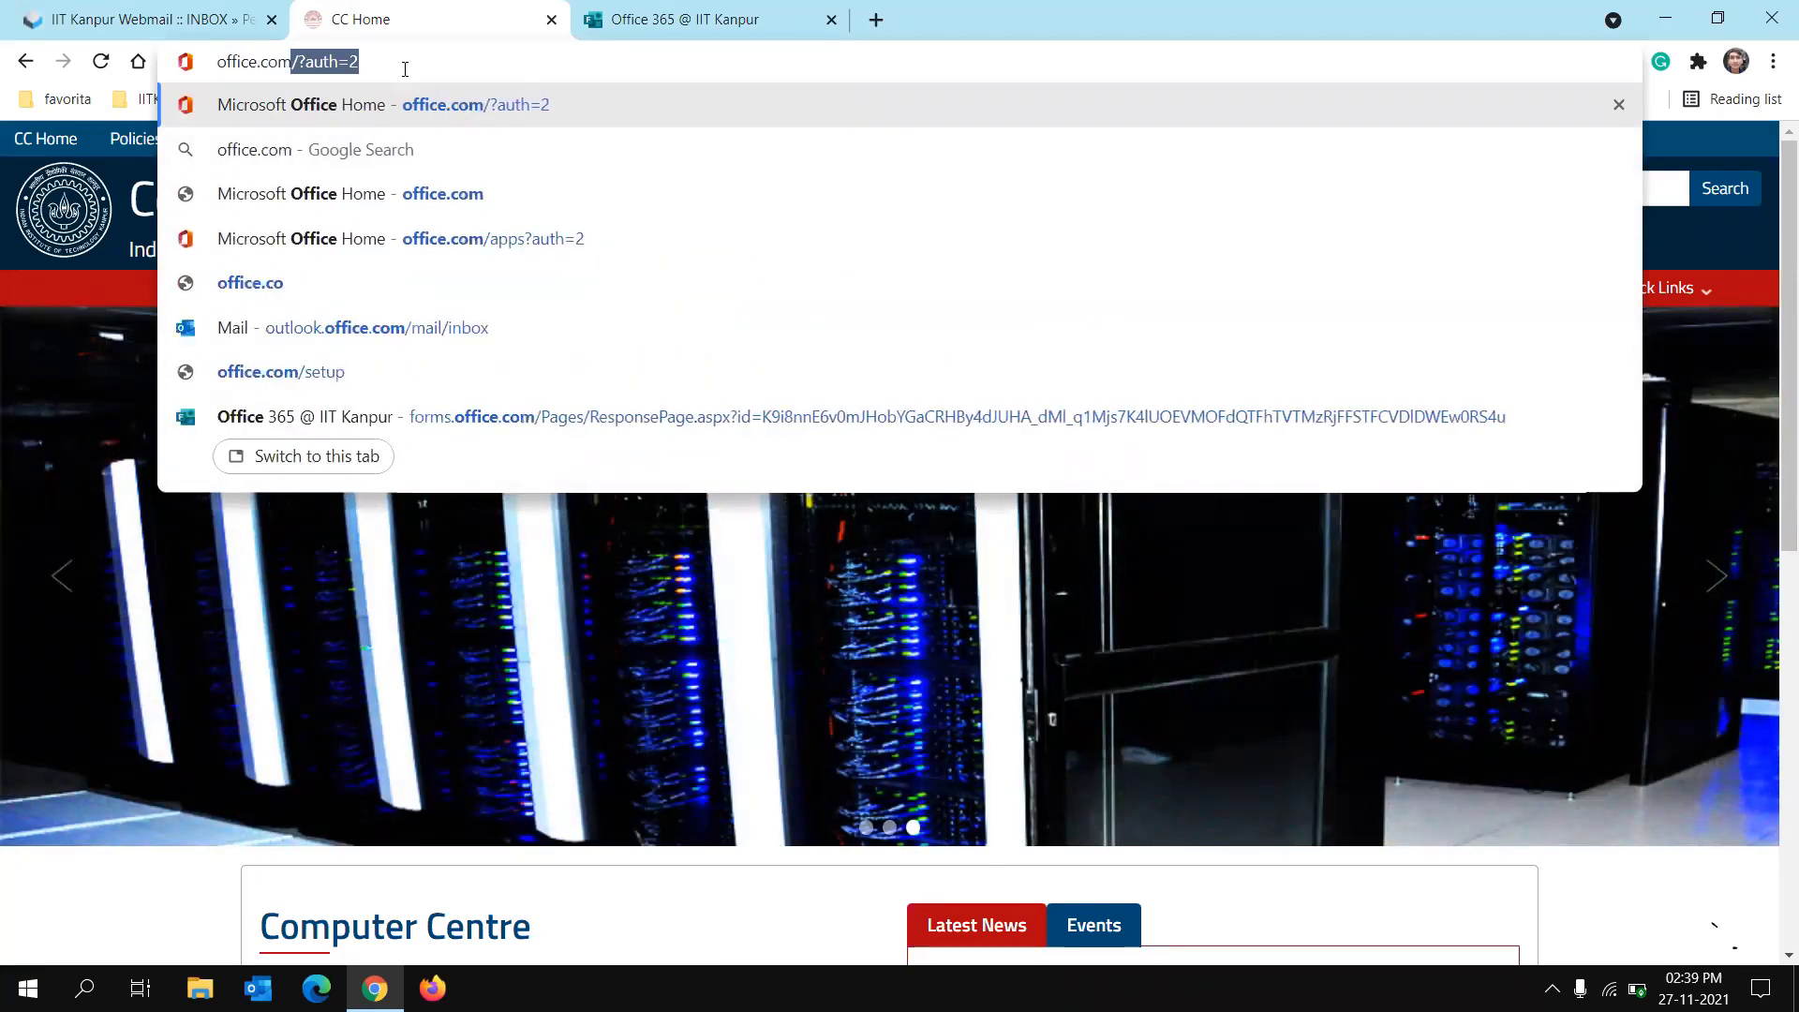
key("Return")
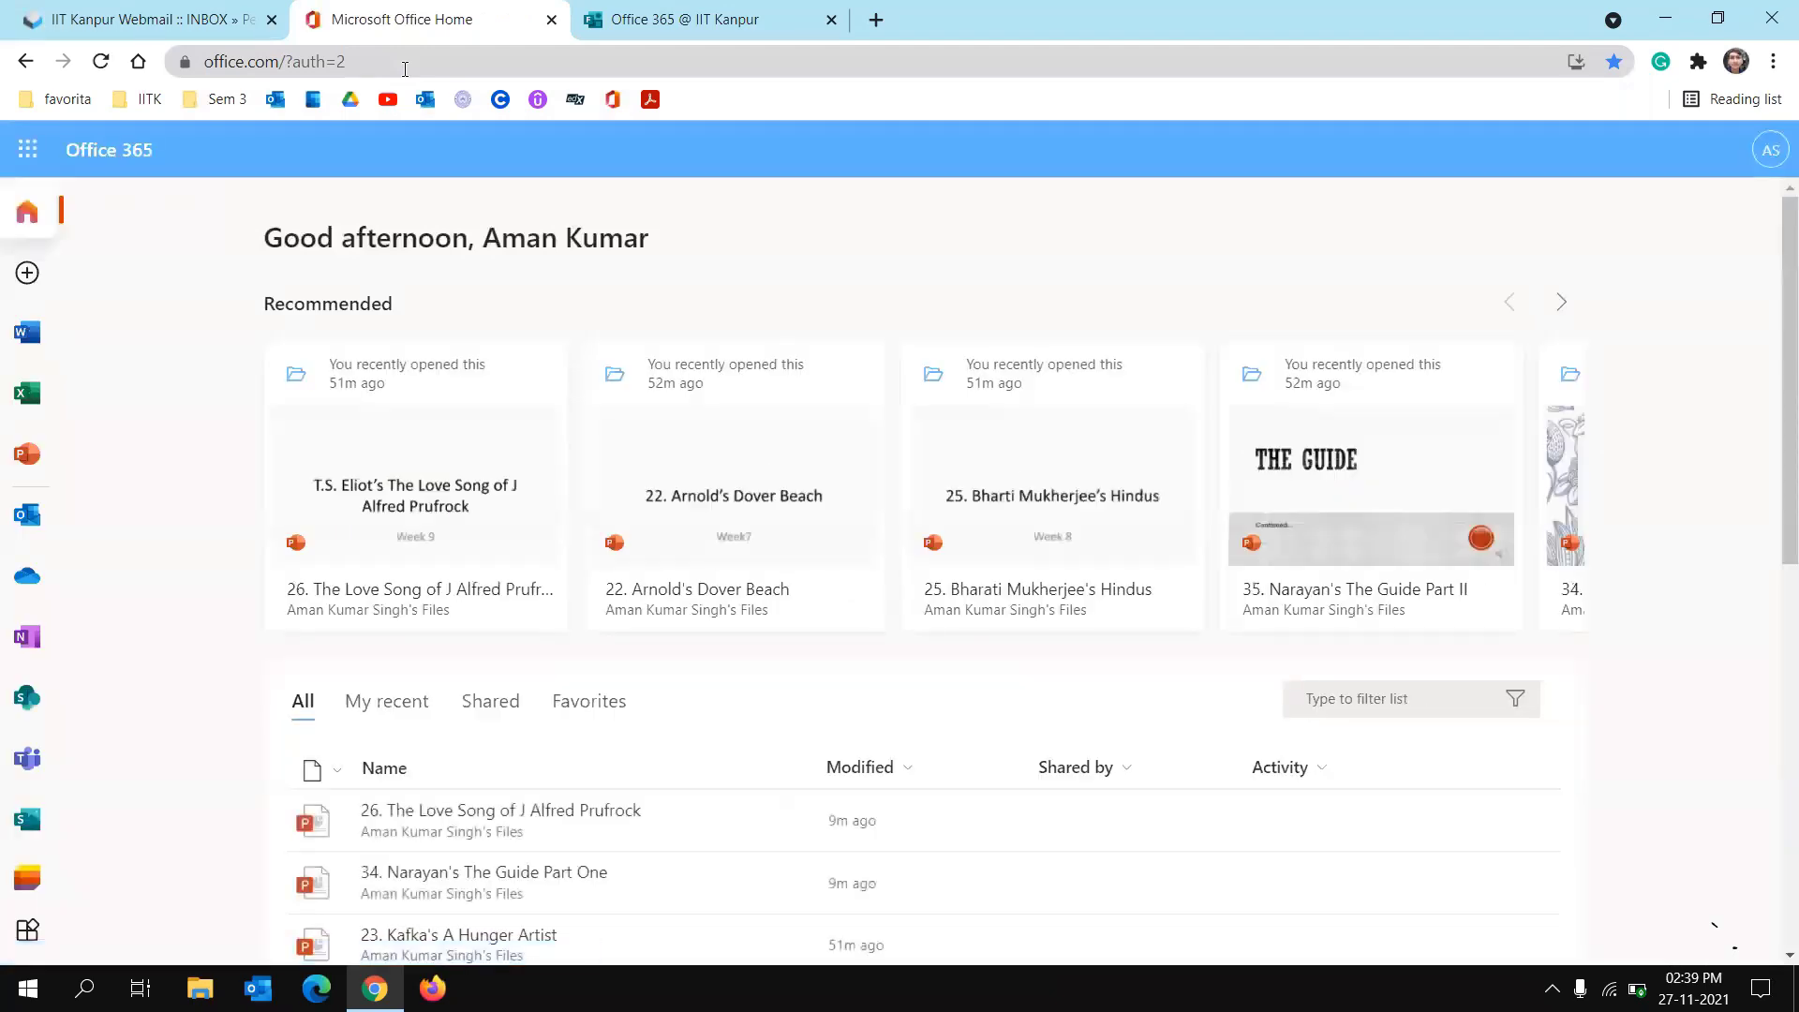
Step: Try office.com in an Incognito window, then close that window
key("ctrl+shift+n")
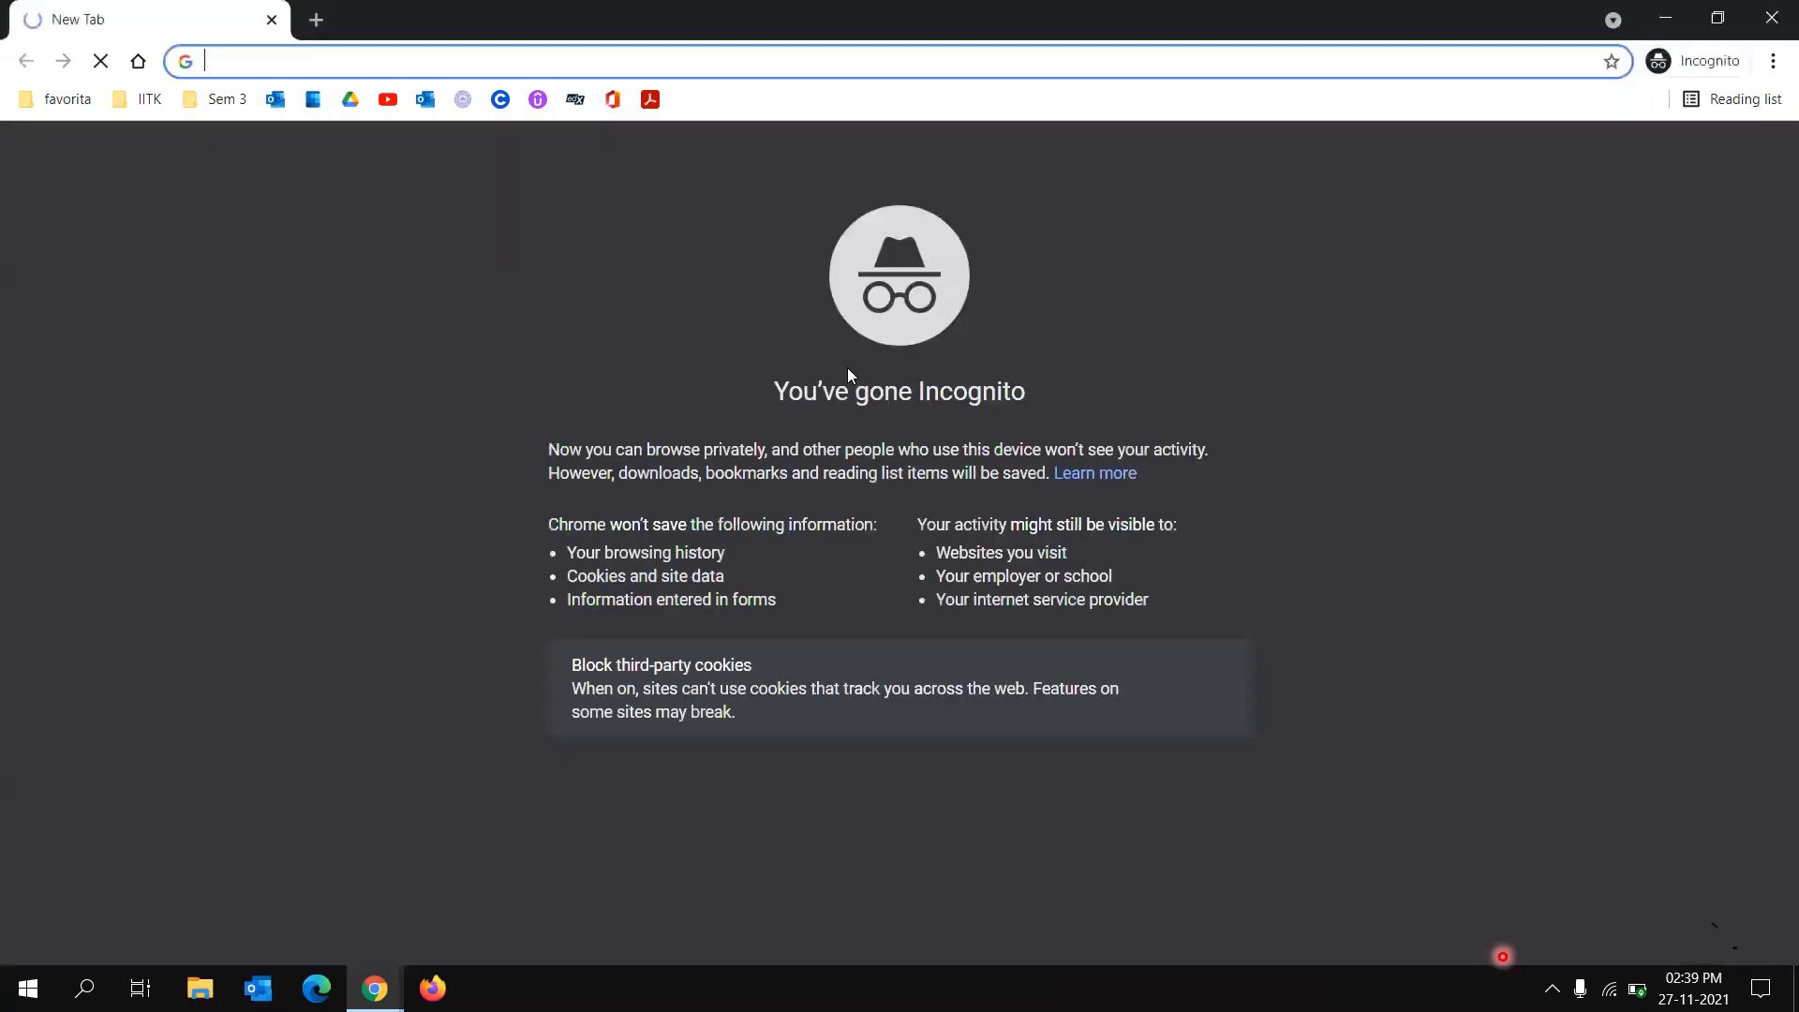
type("office.com")
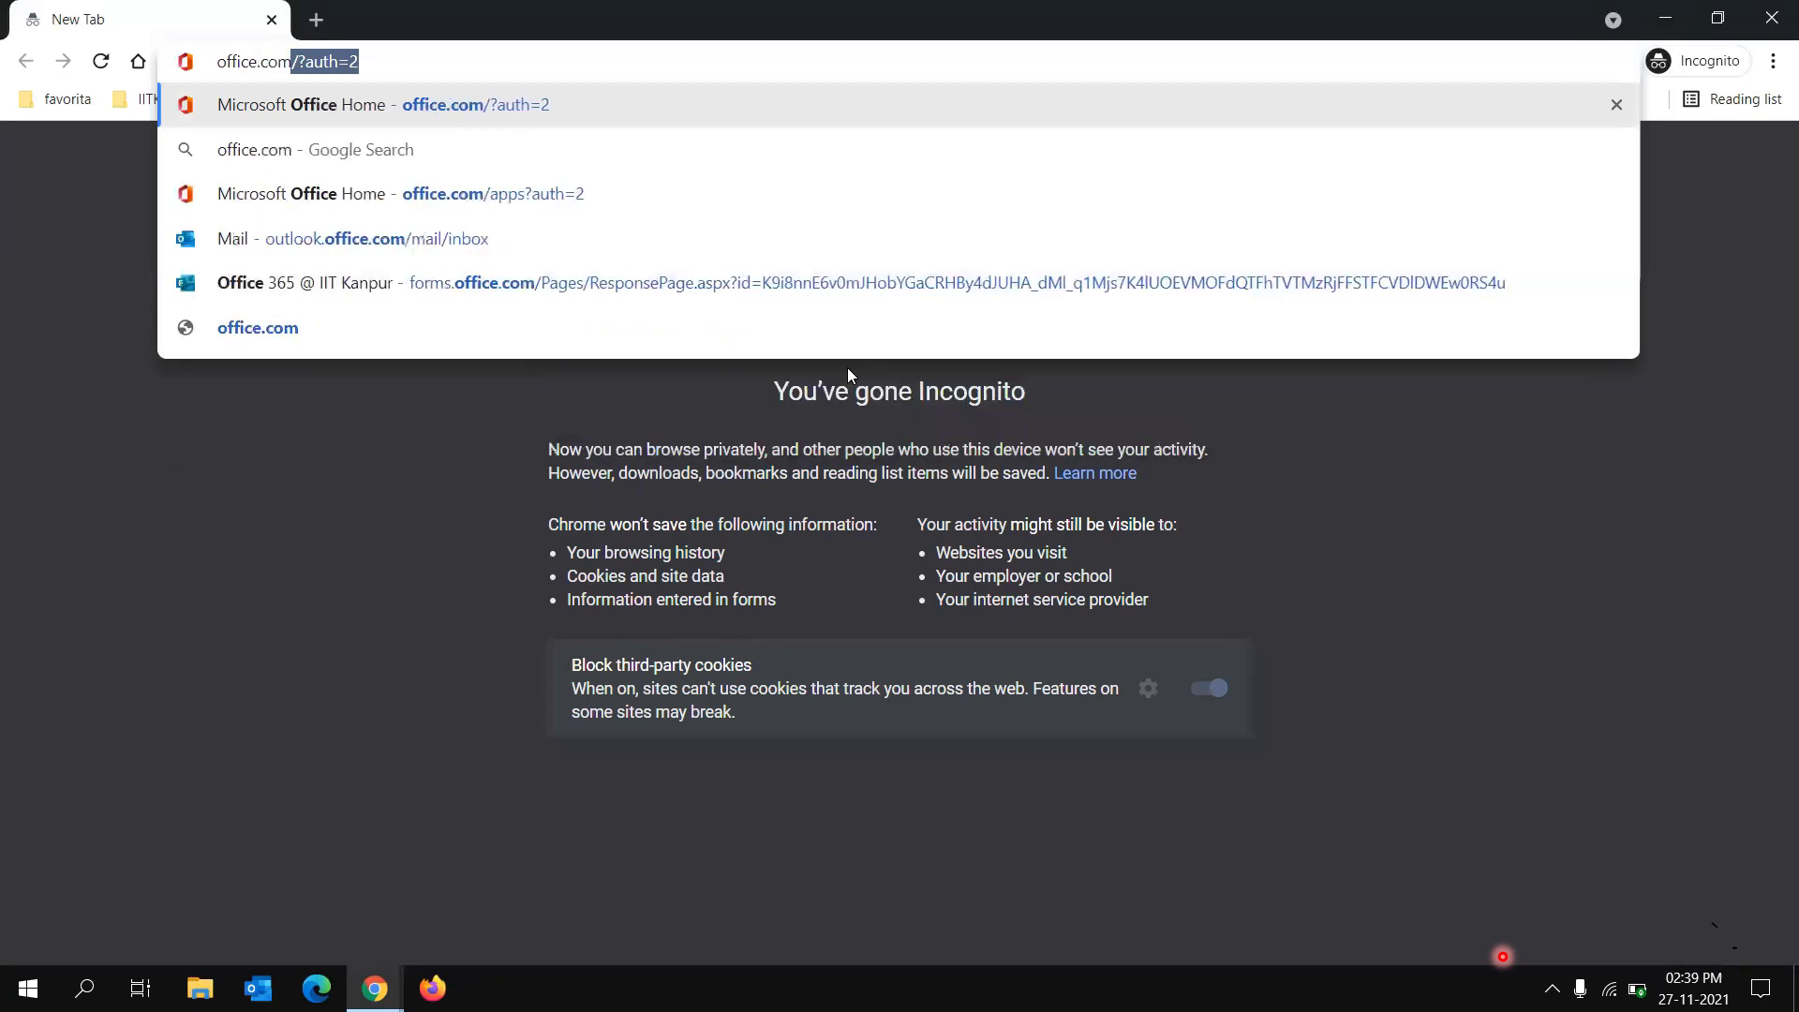
key("Return")
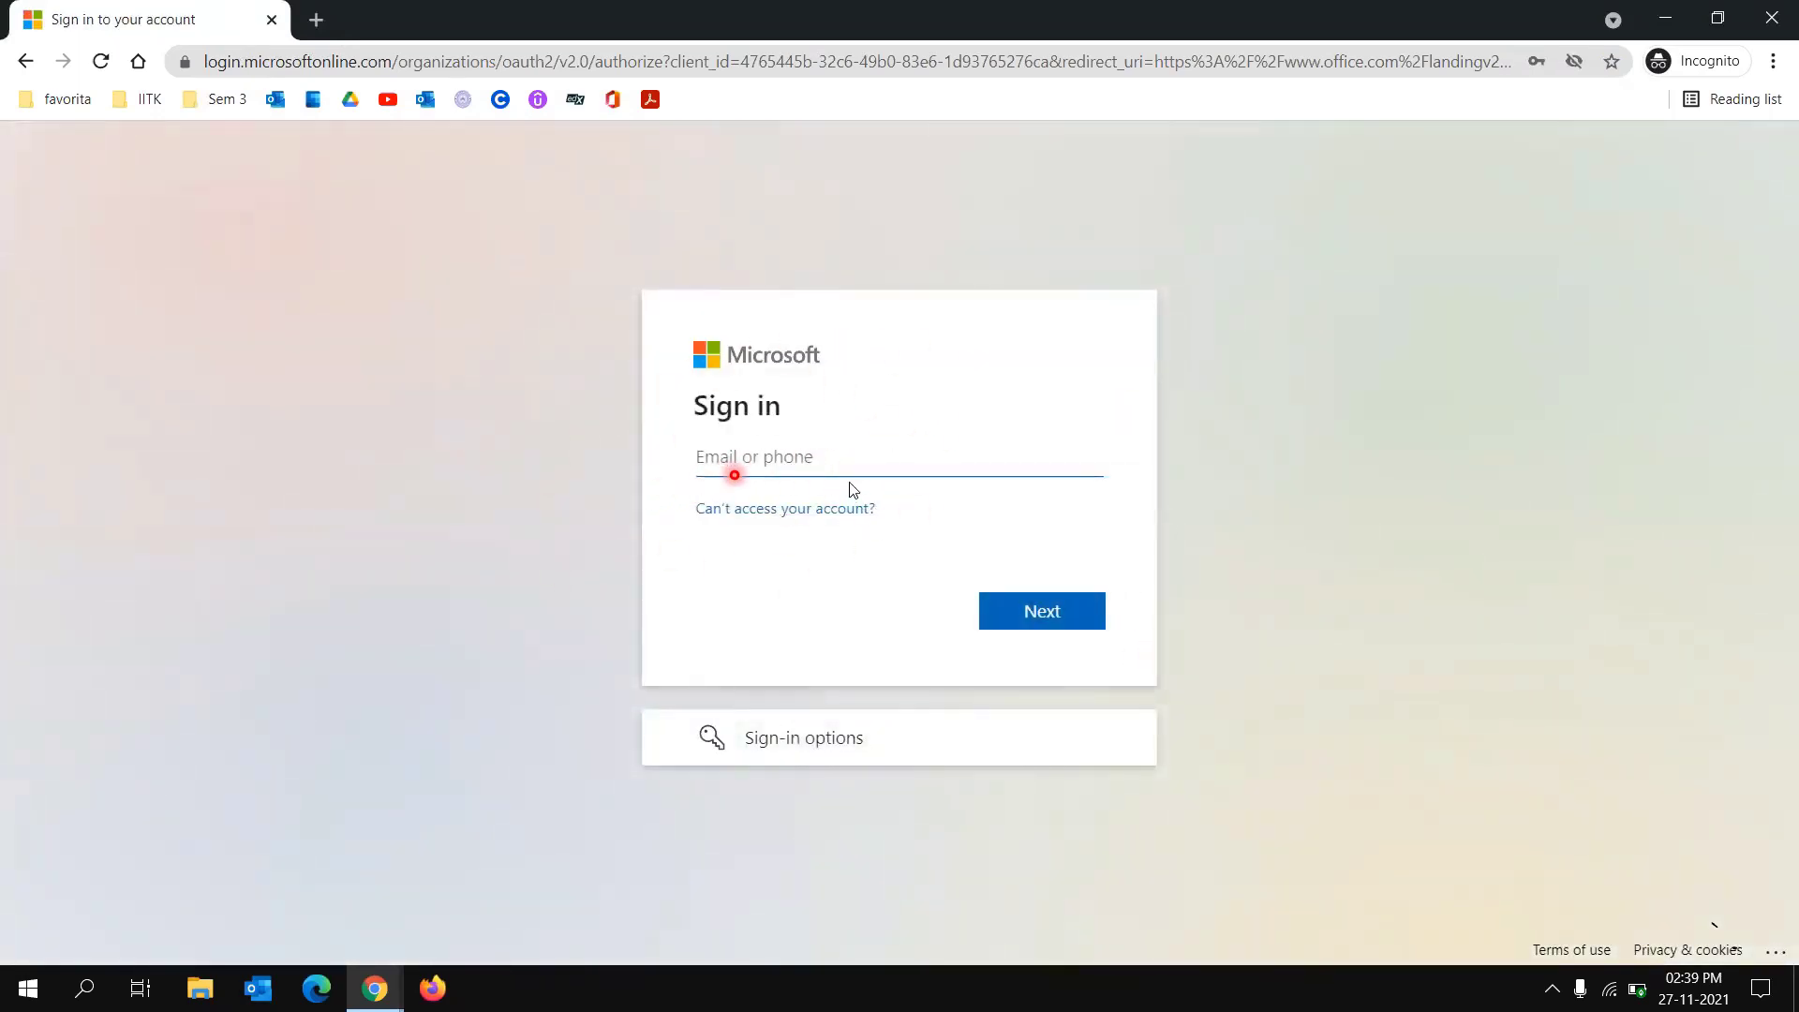
left_click(999, 644)
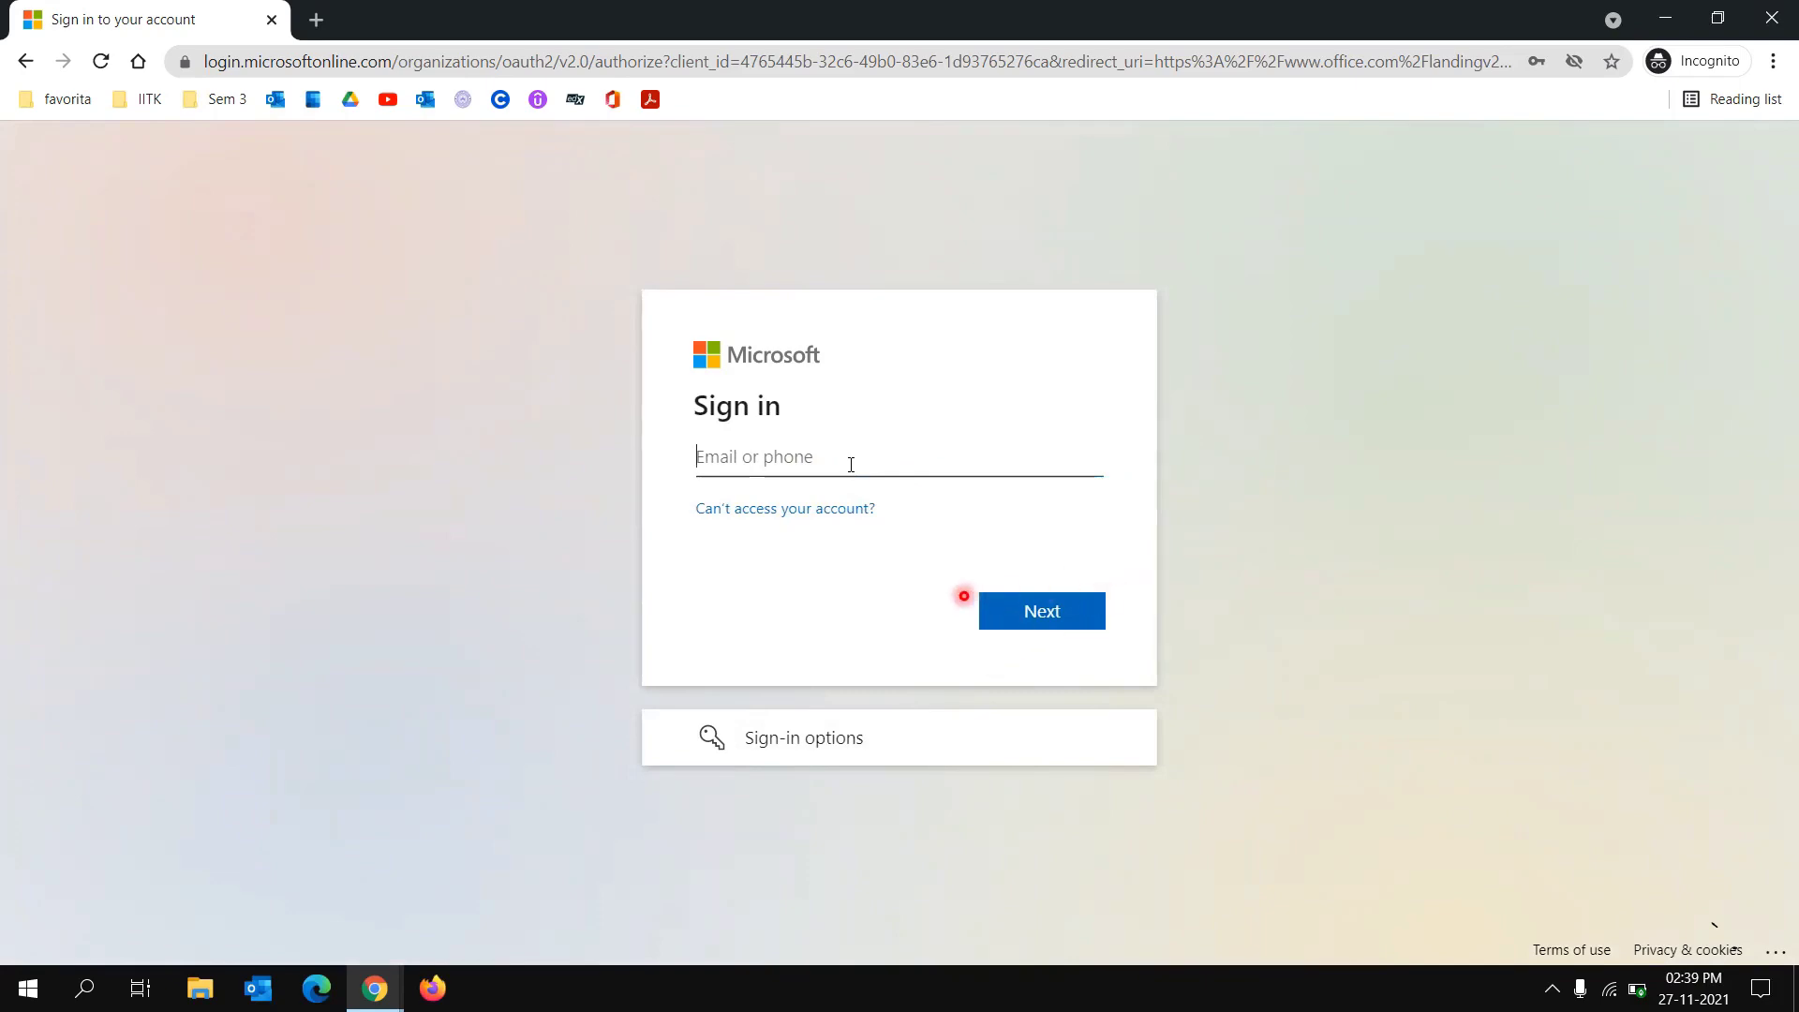
left_click(1771, 11)
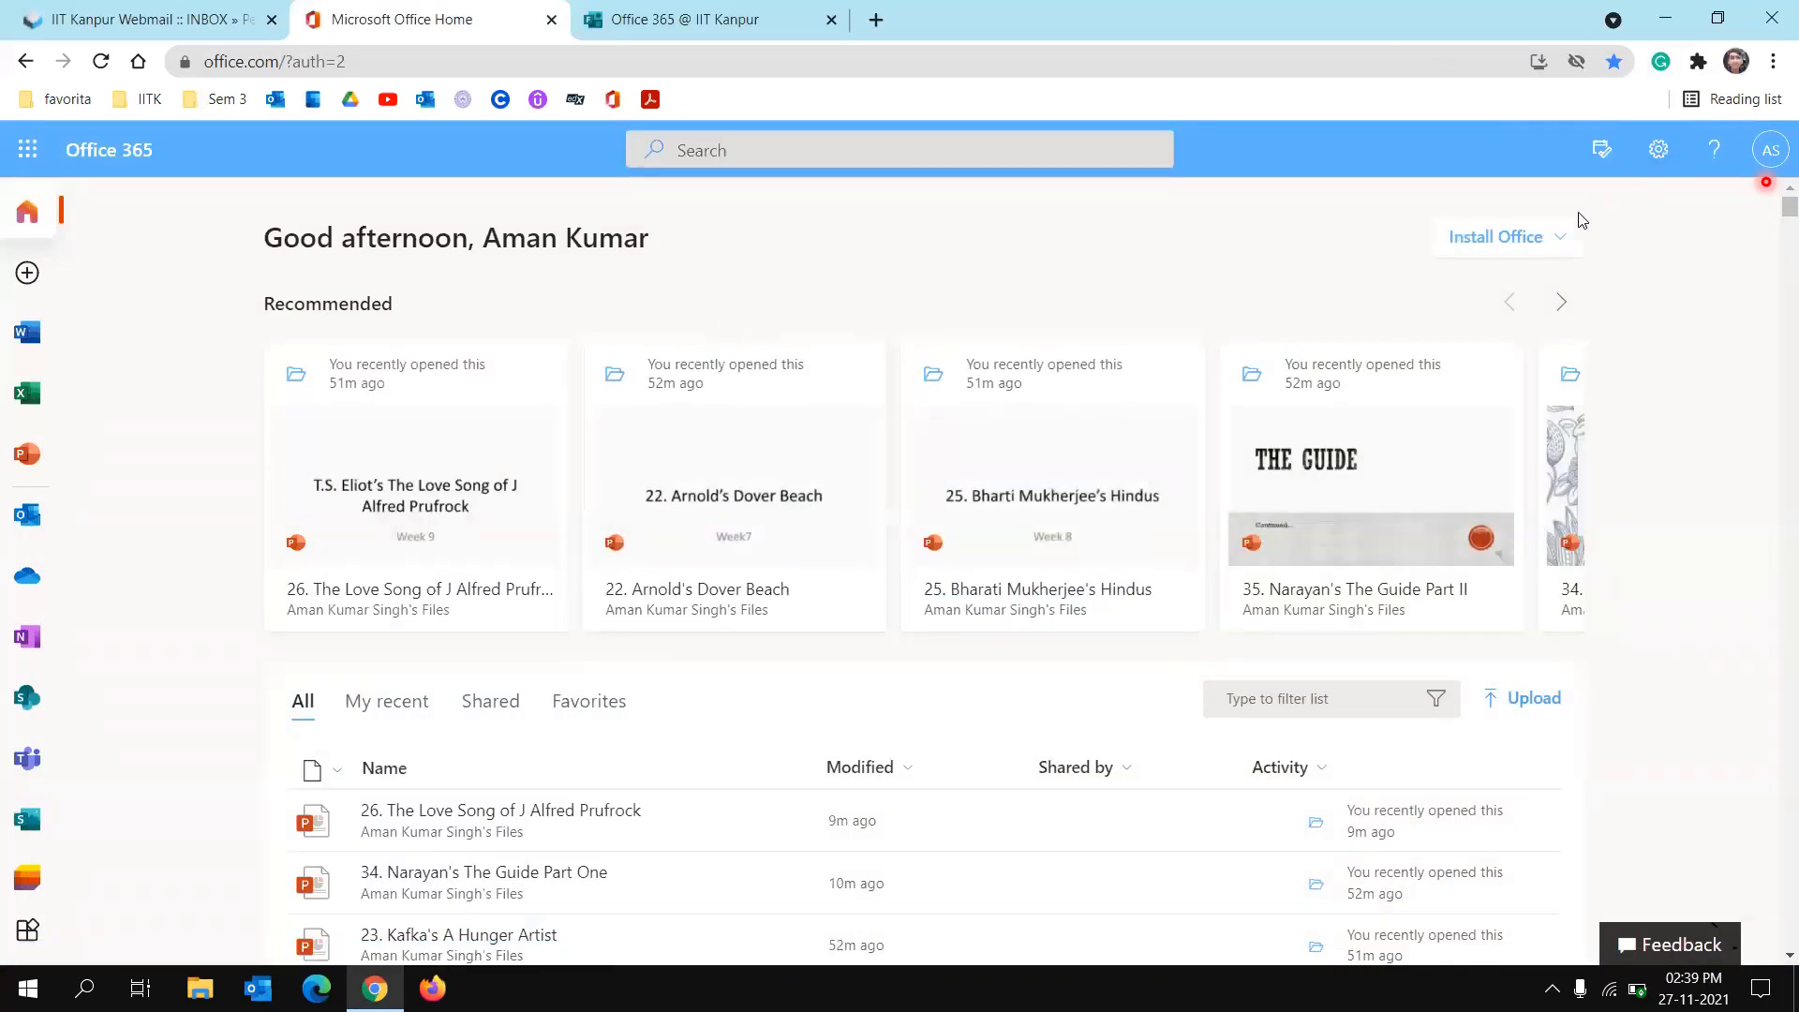
Step: Check the Install Office options, then open the All apps page from the left rail
left_click(1533, 238)
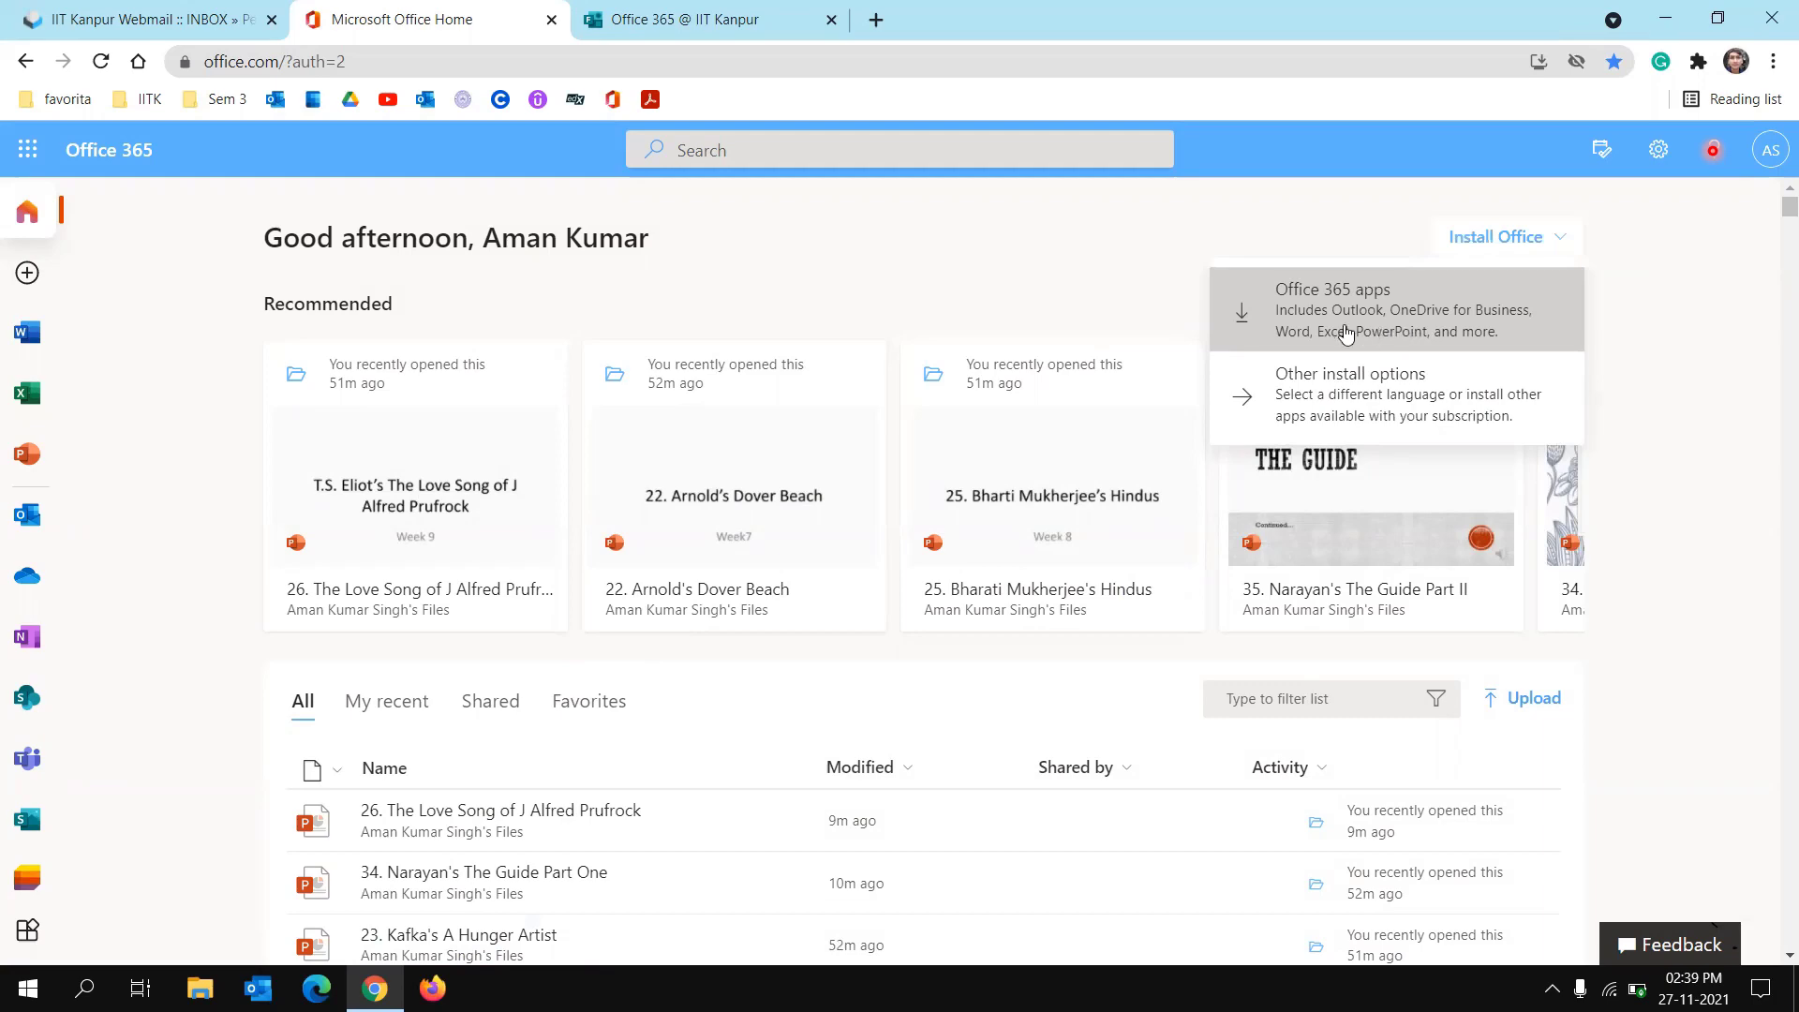
left_click(27, 930)
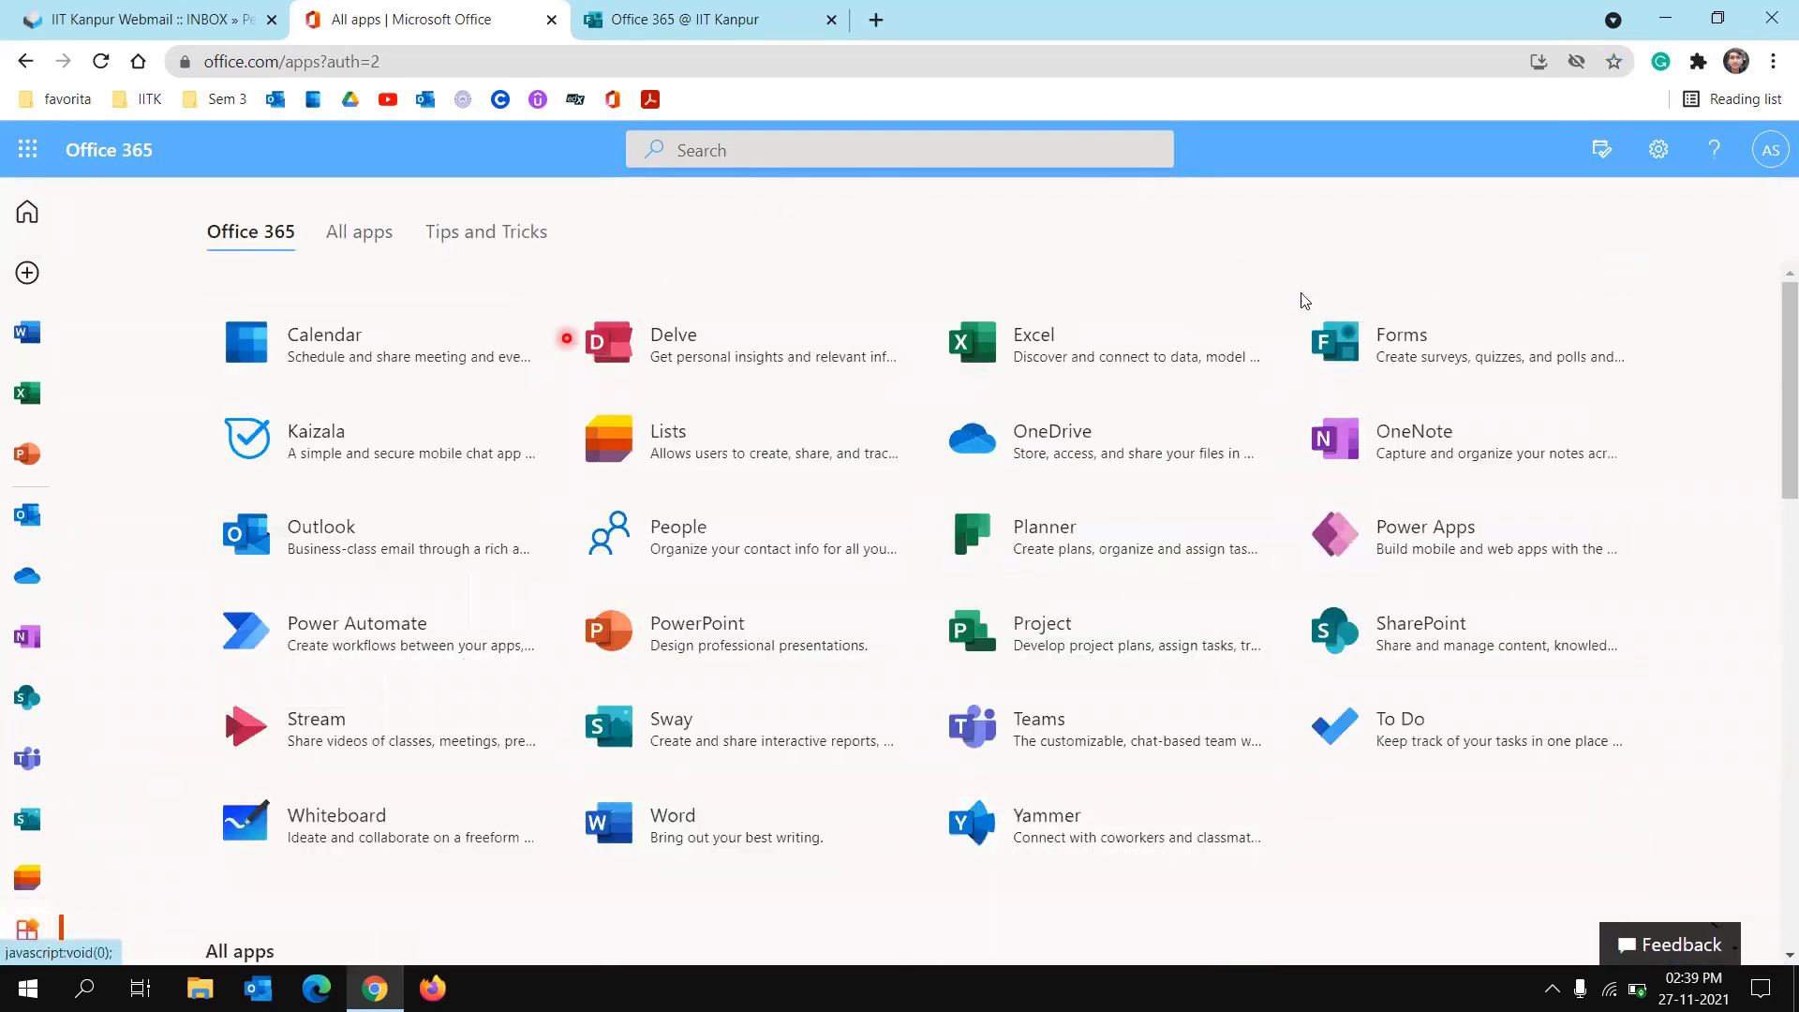